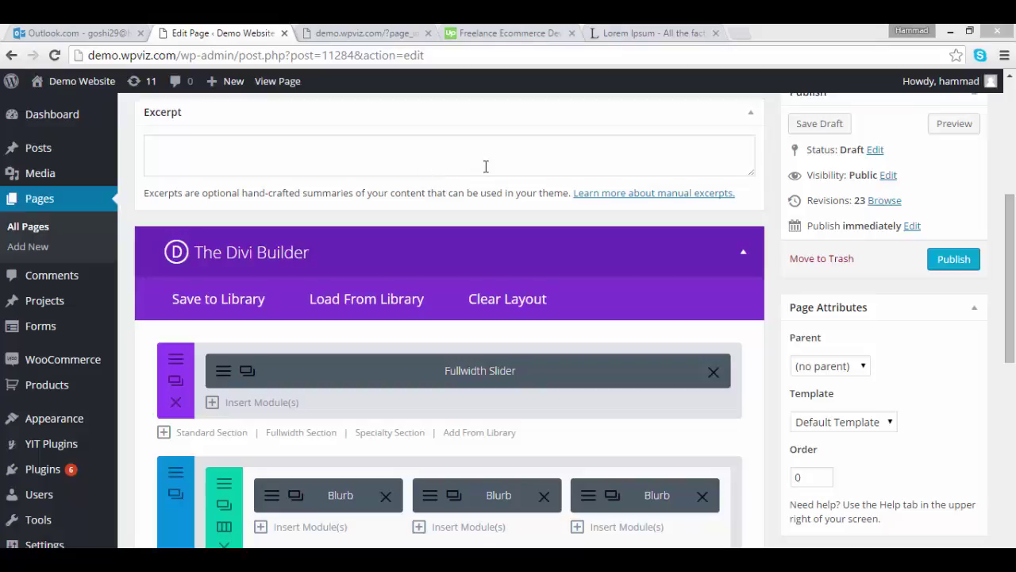
- Switch to the demo page preview and examine the My Gallery heading and its image grid
click(352, 36)
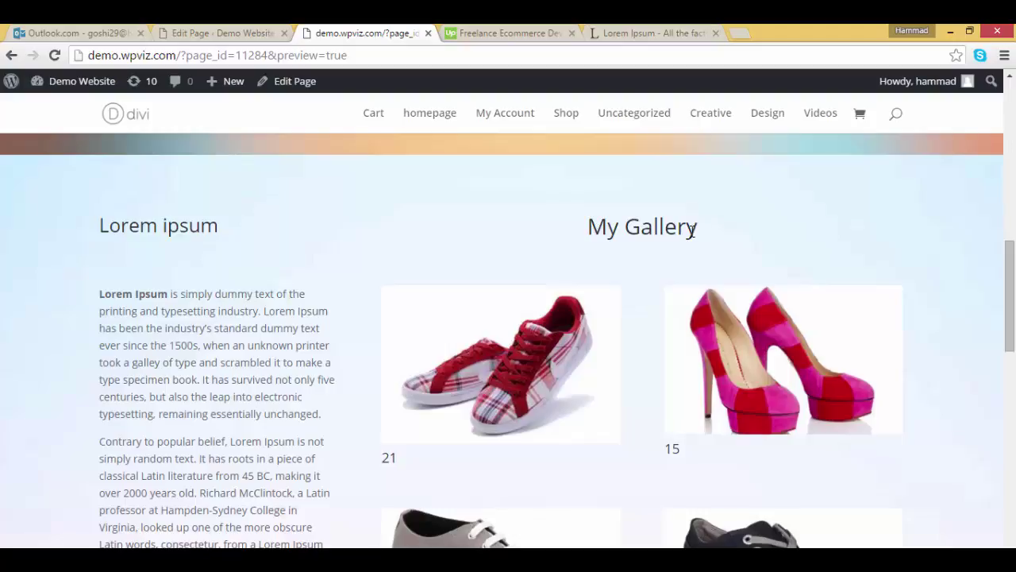
drag(1005, 290, 1013, 304)
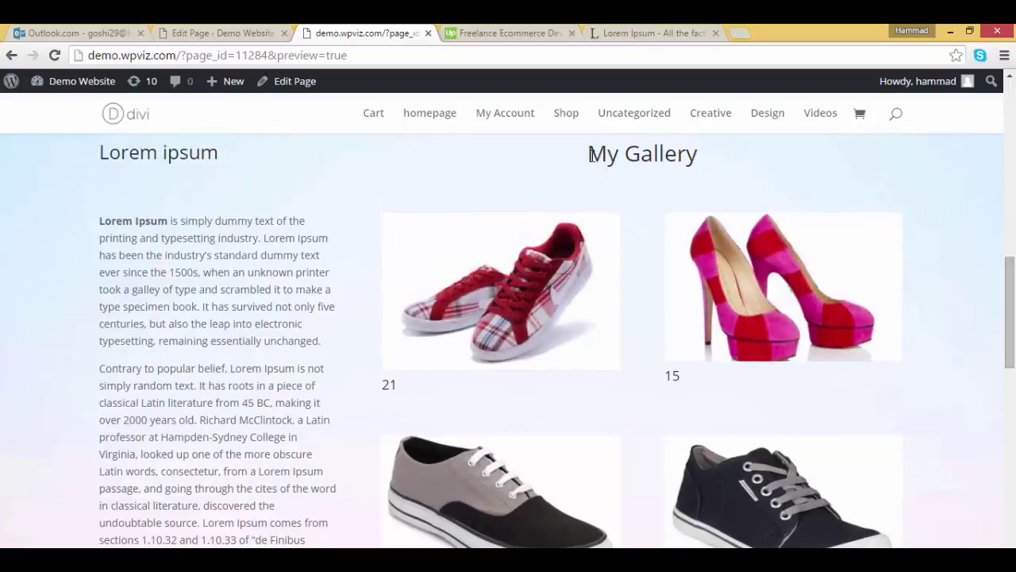
drag(603, 153, 694, 166)
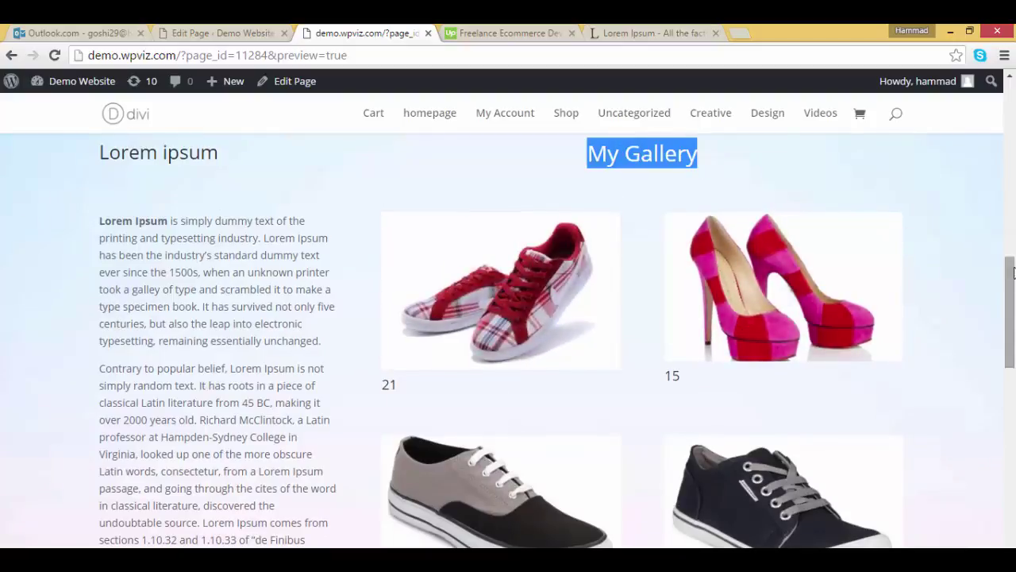
mouse_move(1011, 280)
mouse_down()
mouse_move(1013, 319)
mouse_move(1013, 278)
mouse_up()
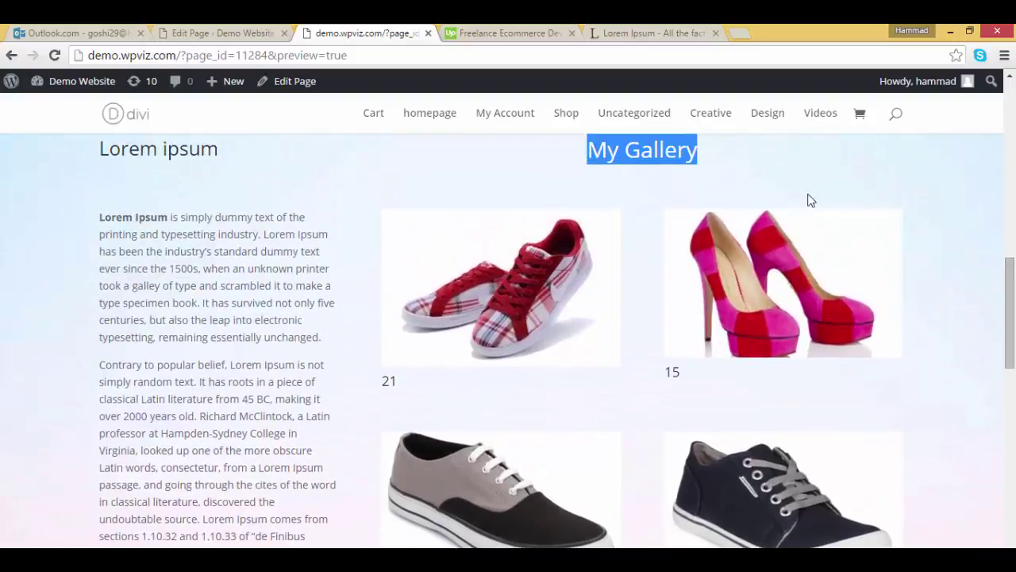
click(626, 150)
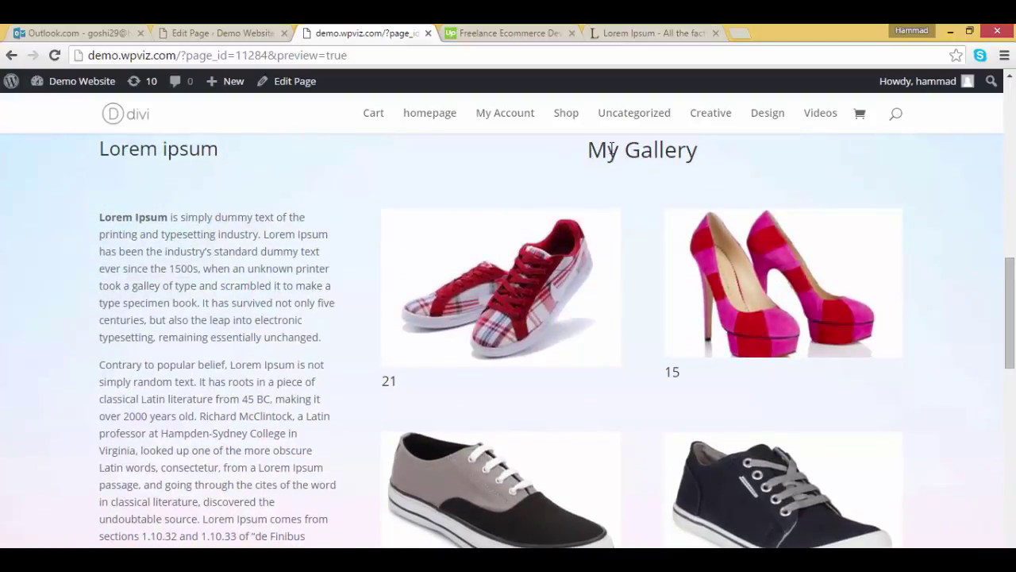
drag(588, 150, 694, 156)
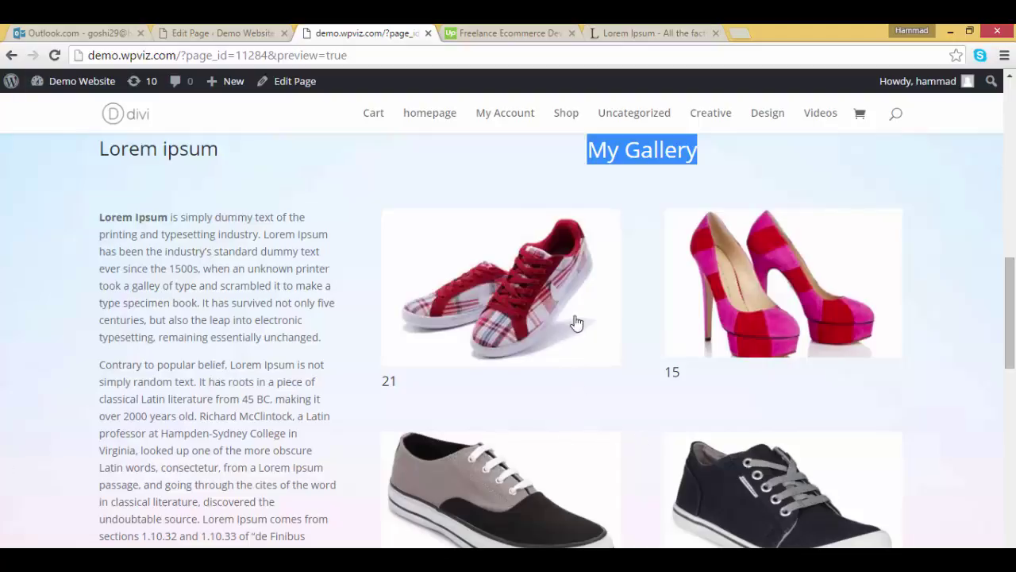
- Enlarge the pink and red heels image, browse through the following gallery images, and close the enlarged view
click(786, 287)
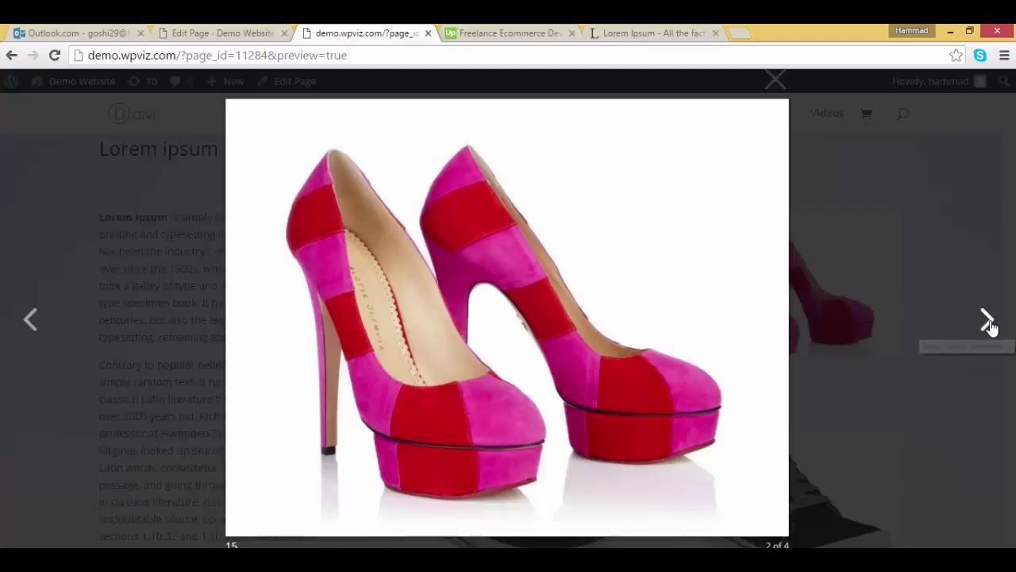
key(Right)
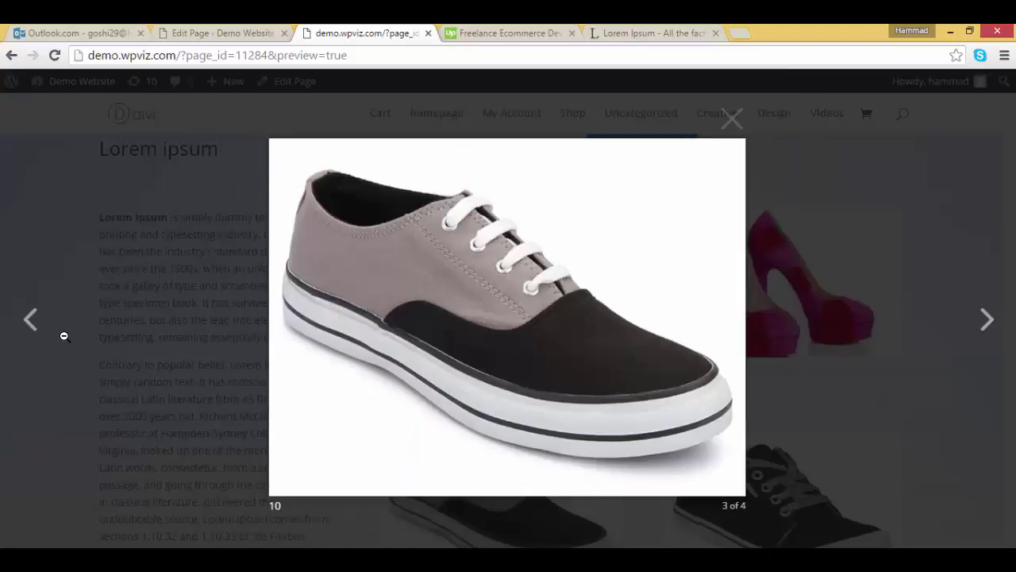
click(985, 320)
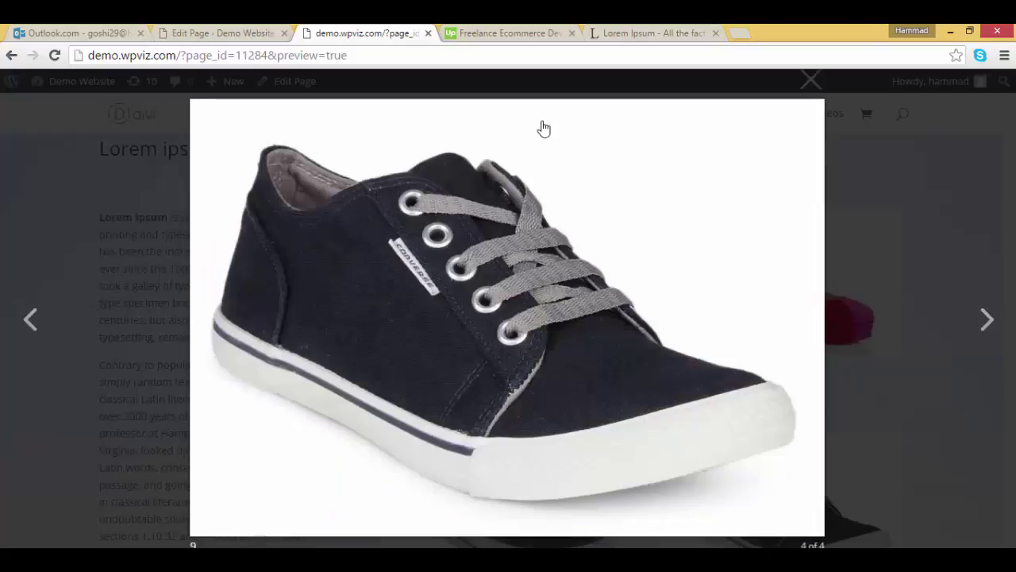
click(810, 79)
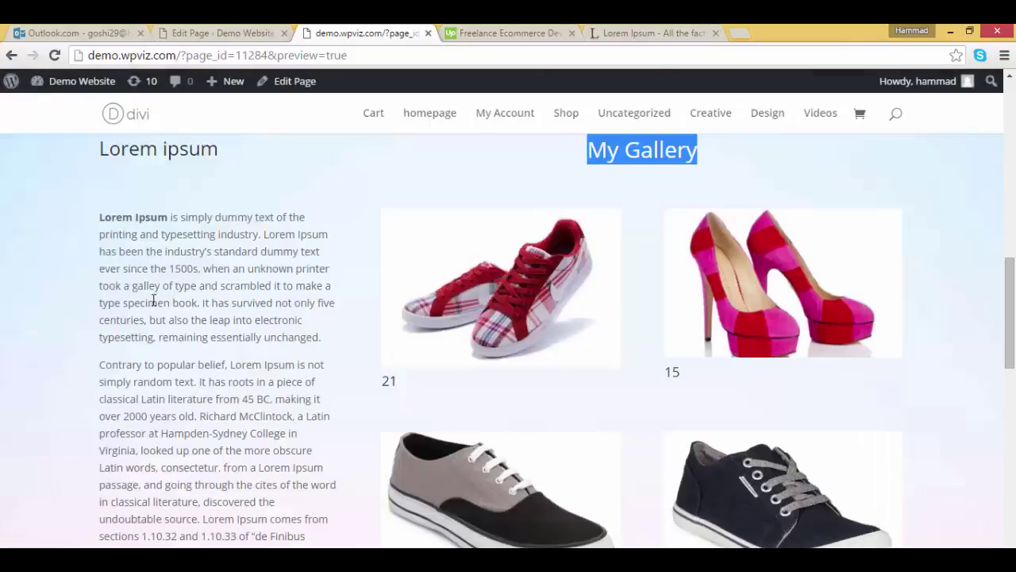
- From the page editor, open the site's pages list in a new browser tab and start a new page
click(220, 32)
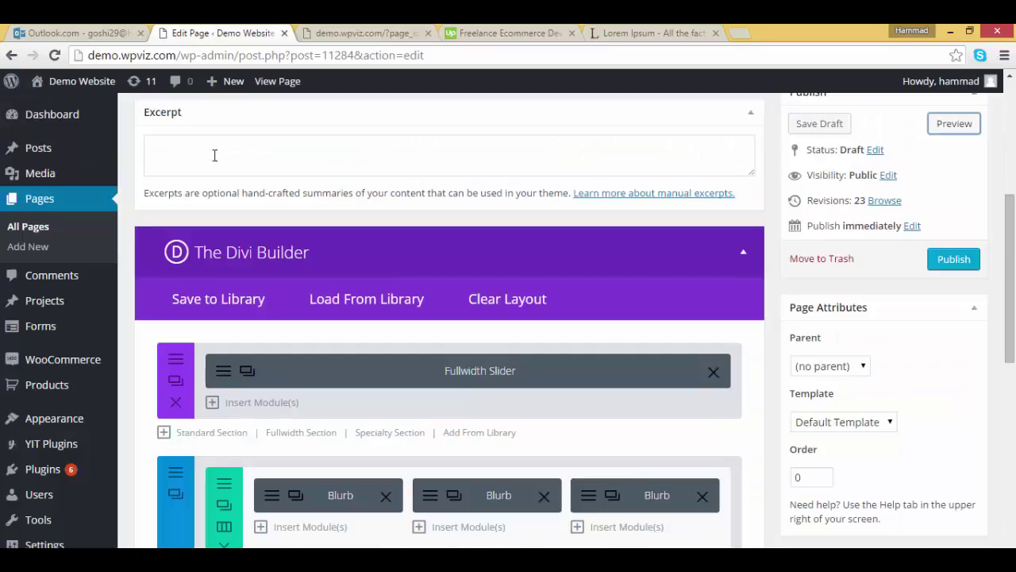
right_click(34, 198)
click(64, 205)
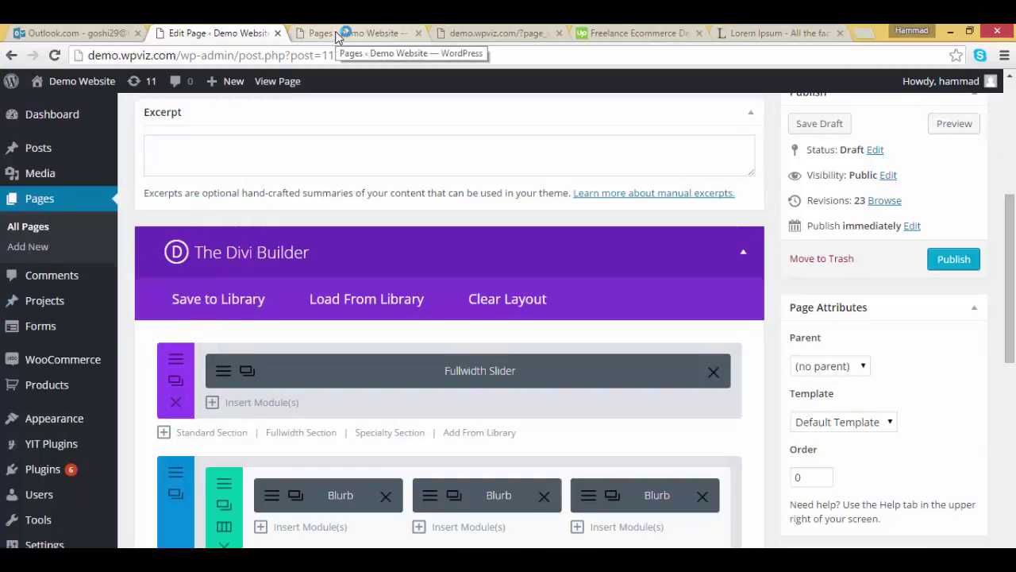
click(337, 35)
scroll(341, 255, down, 3)
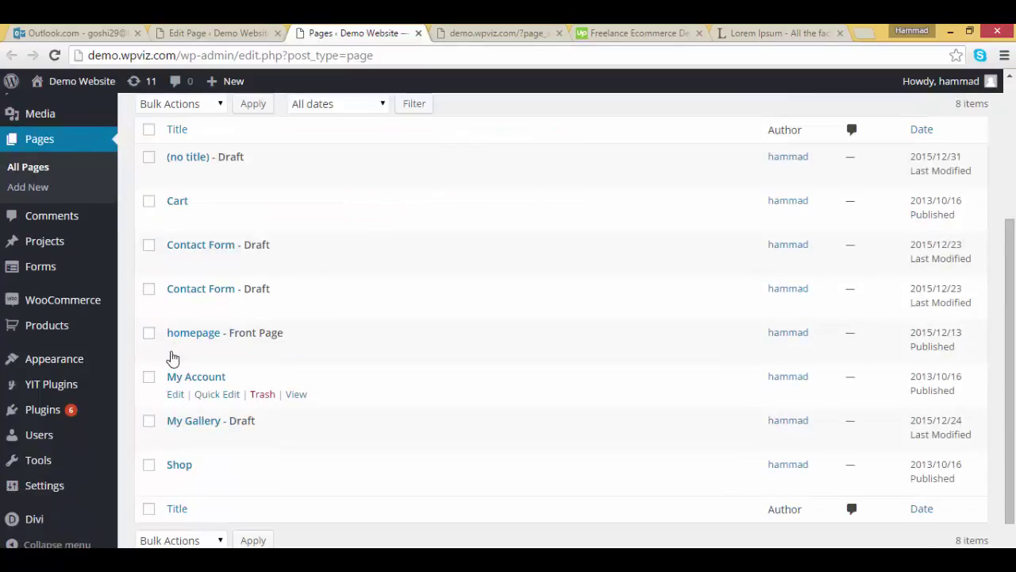
scroll(231, 348, up, 3)
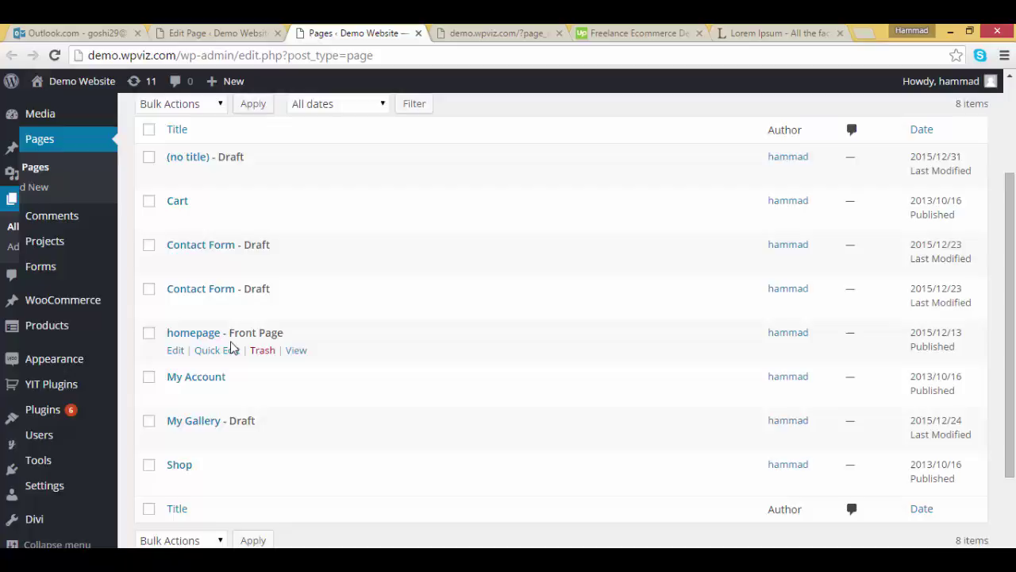
click(217, 273)
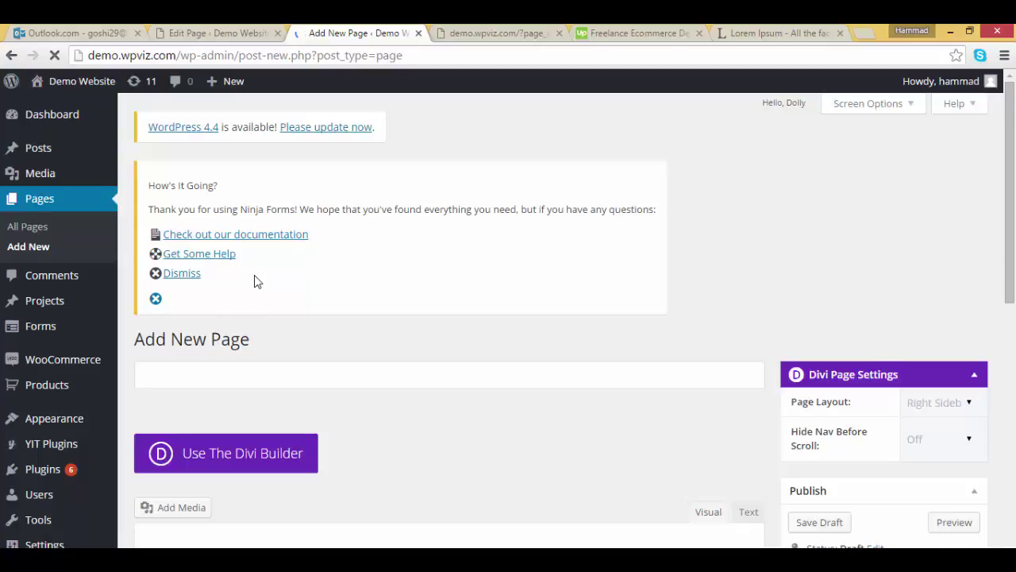
- Switch the new page from the default editor to the Divi Builder
scroll(255, 281, down, 2)
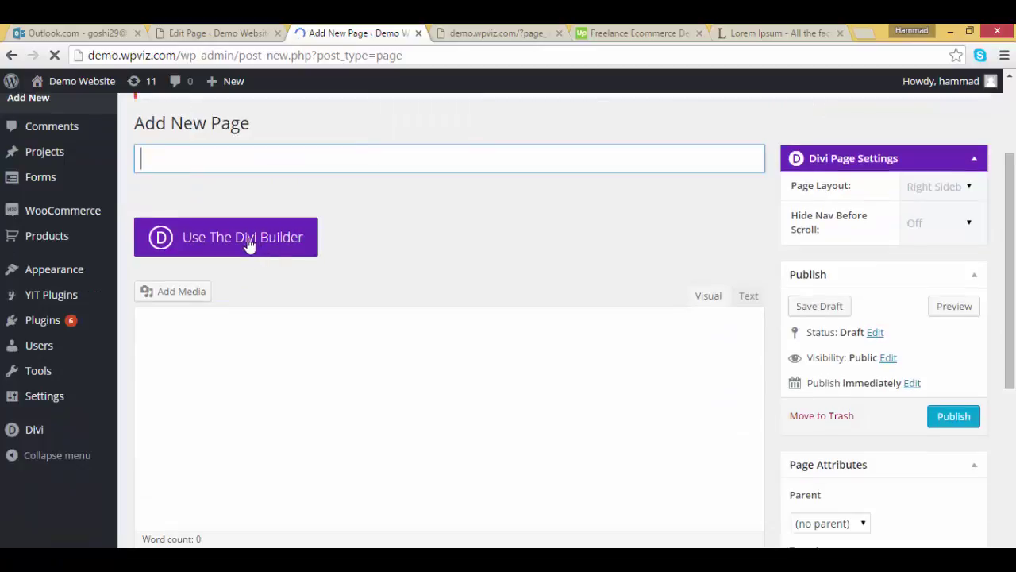
scroll(253, 332, down, 1)
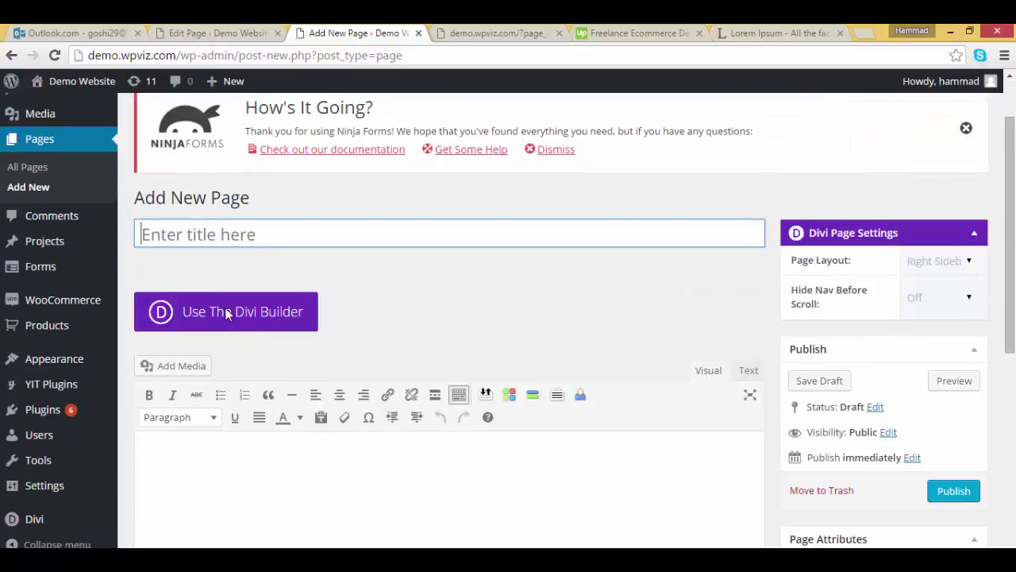
click(232, 320)
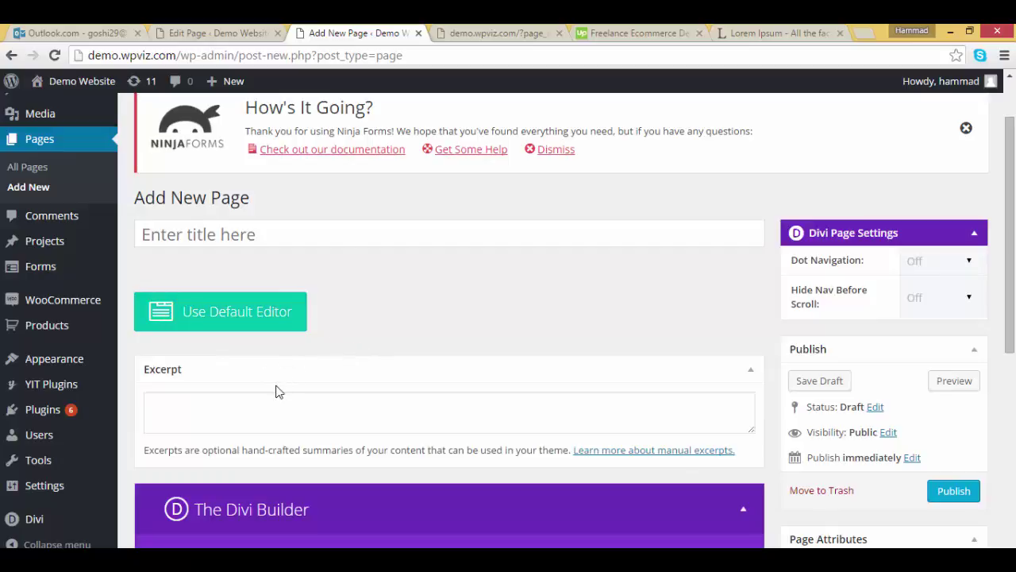
scroll(272, 397, down, 2)
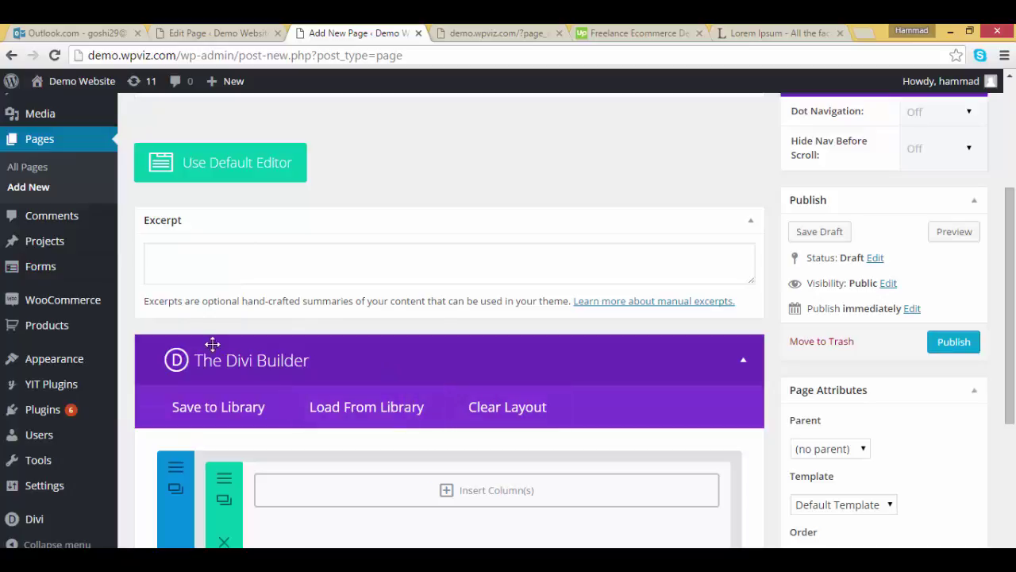
scroll(352, 370, down, 1)
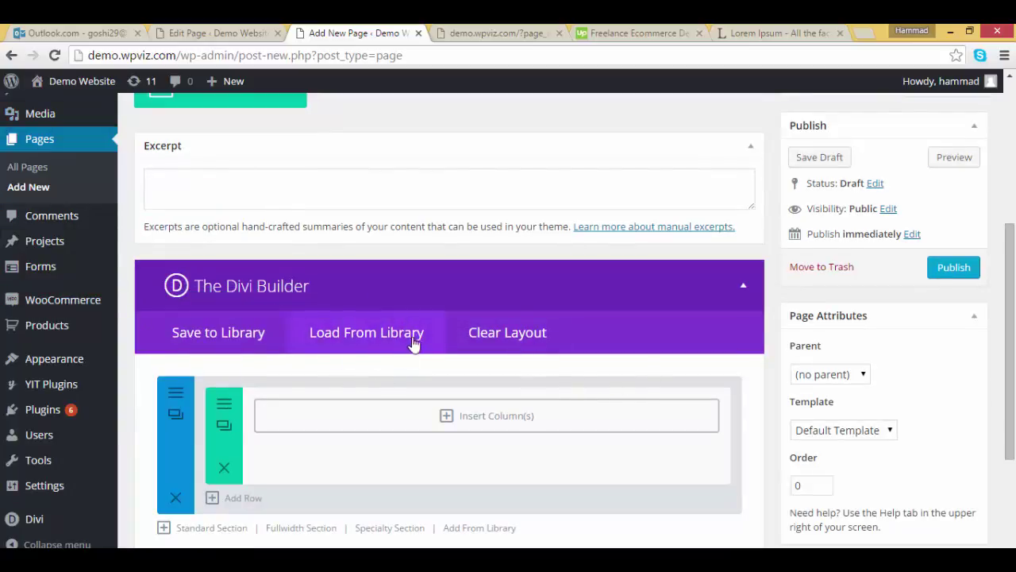
scroll(285, 406, down, 1)
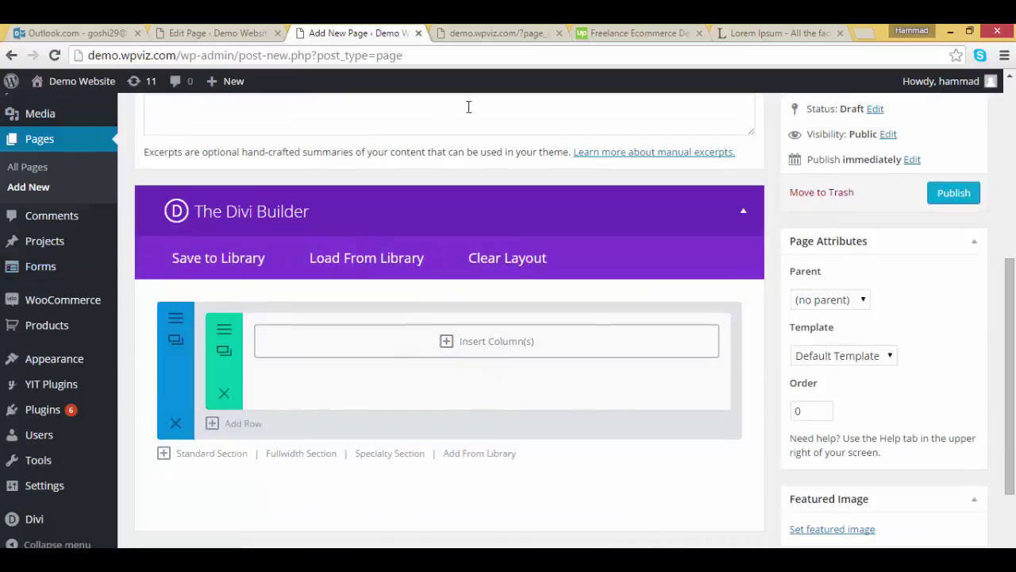
- Examine how the demo page preview arranges the Lorem ipsum text column beside the My Gallery heading and images
click(494, 33)
scroll(367, 266, up, 1)
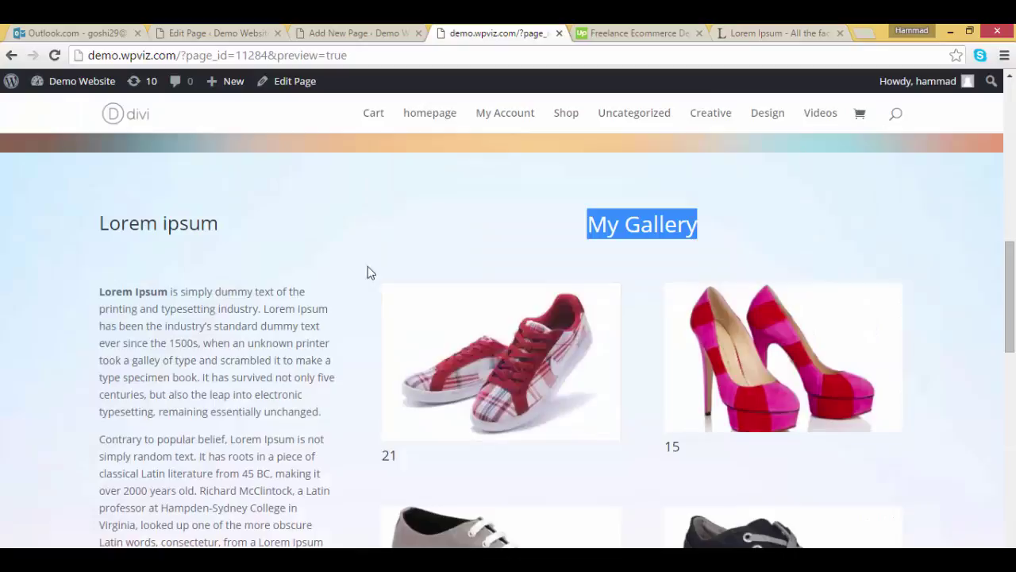
drag(102, 223, 238, 221)
click(102, 226)
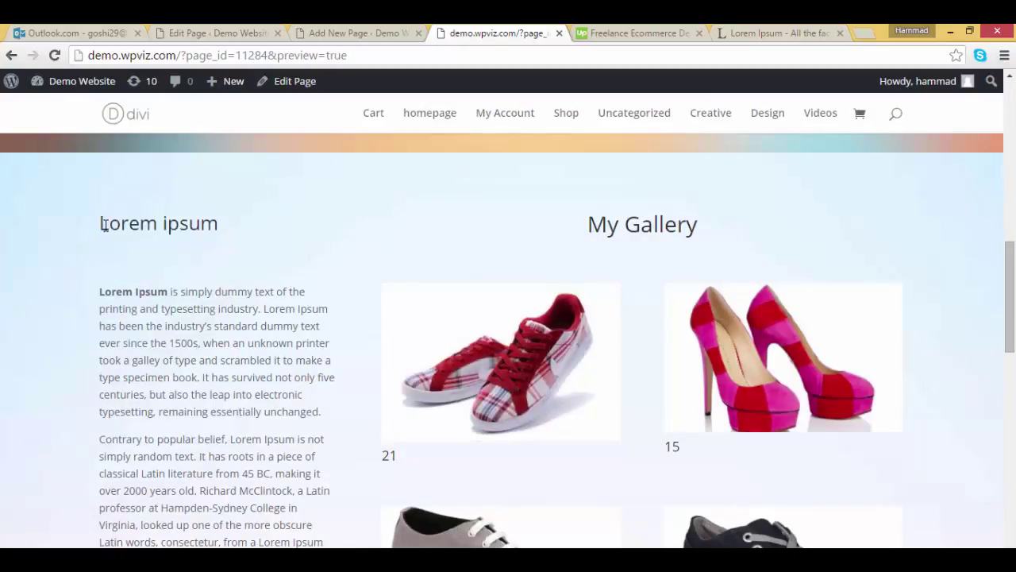
drag(104, 226, 201, 227)
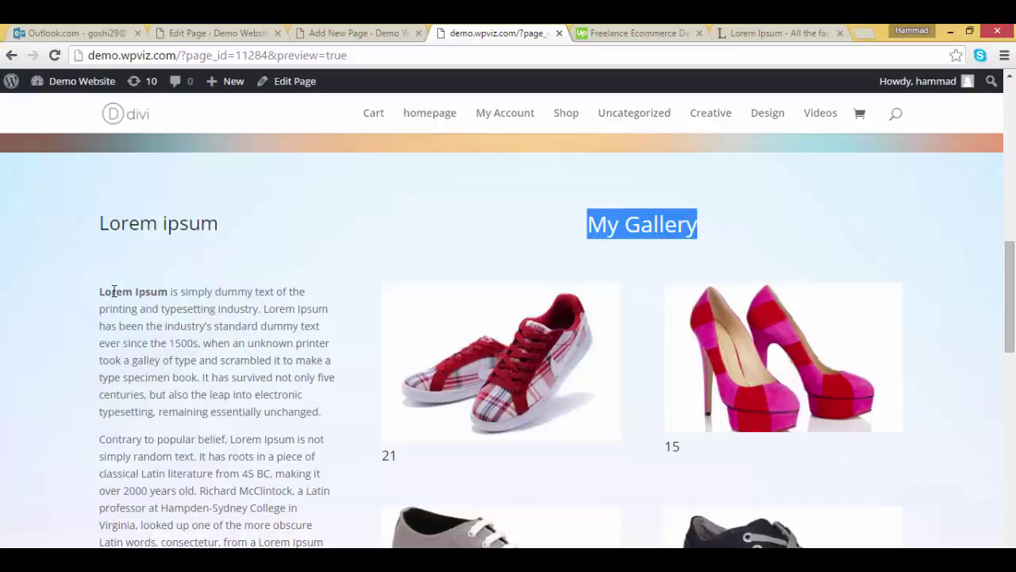
drag(99, 291, 168, 292)
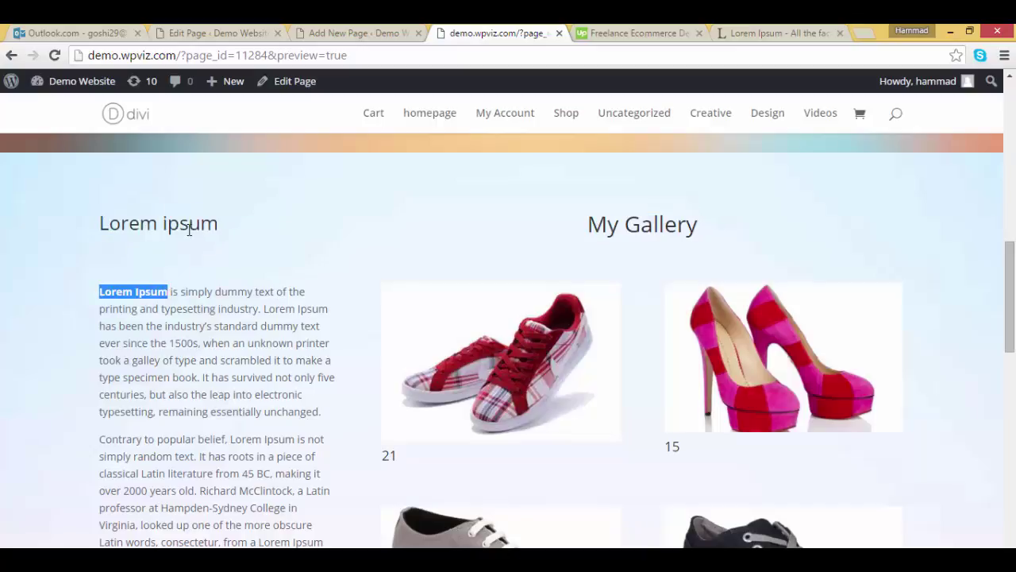
drag(140, 224, 219, 230)
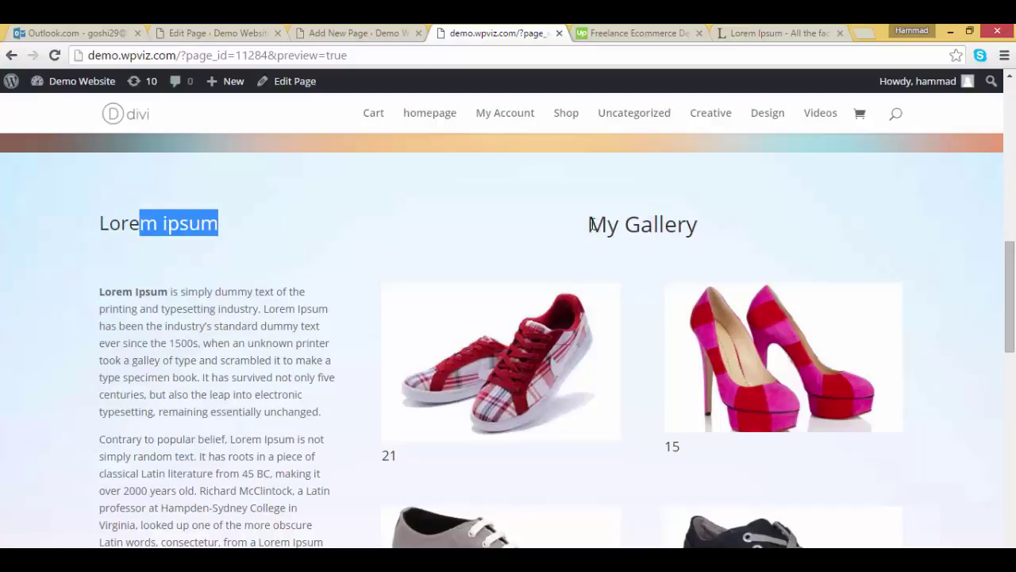
drag(592, 225, 627, 229)
click(455, 235)
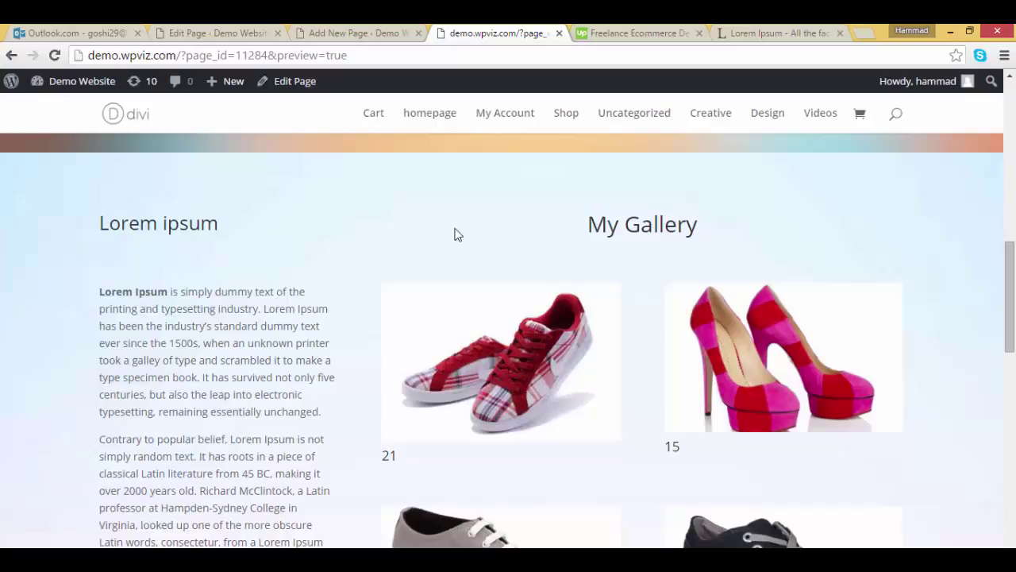
drag(588, 231, 686, 228)
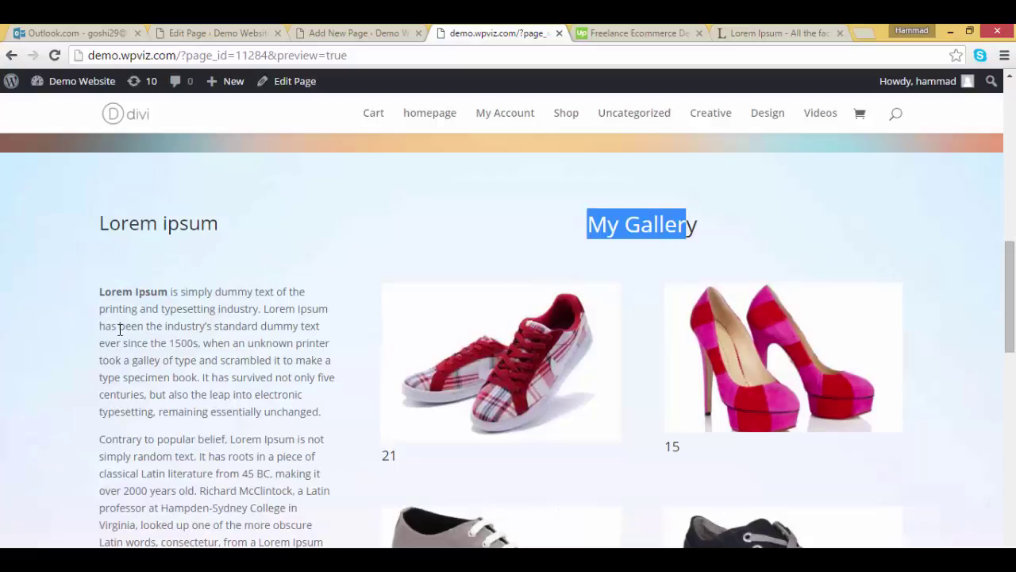
drag(100, 292, 295, 505)
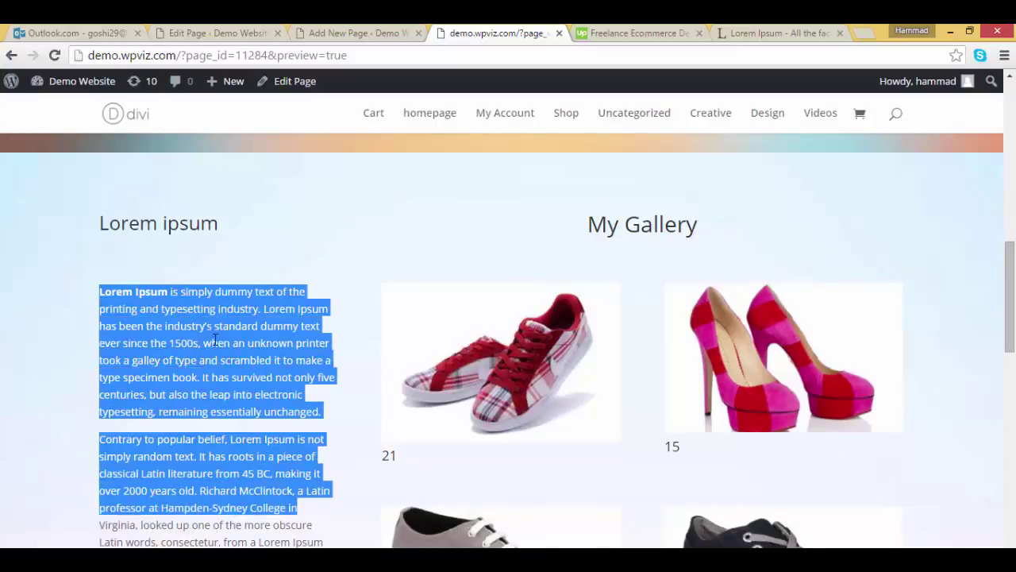
scroll(214, 340, down, 1)
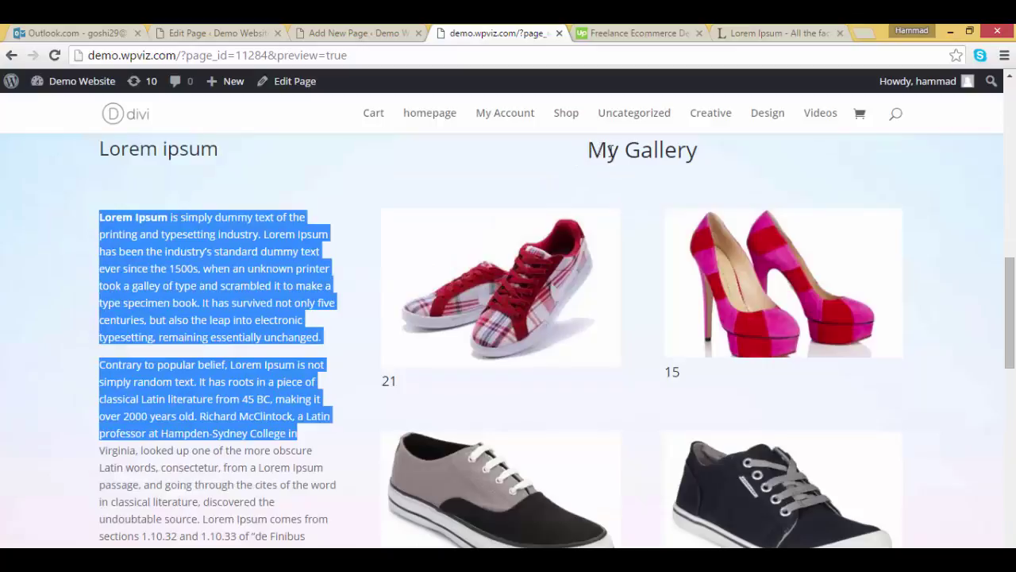
drag(589, 150, 677, 150)
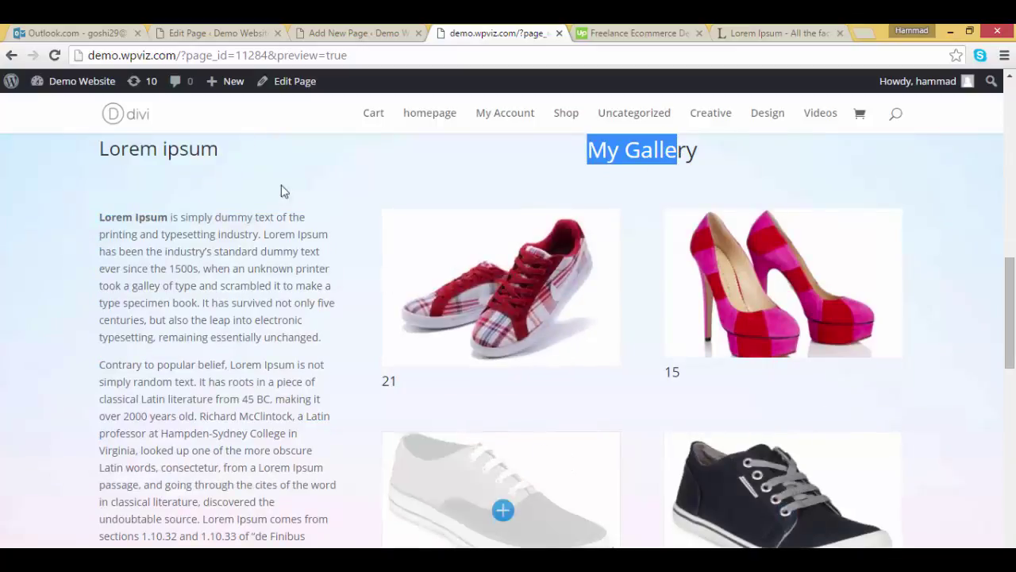
- Insert a 1/3 + 2/3 column layout into the new page's empty row, matching the demo preview
click(232, 34)
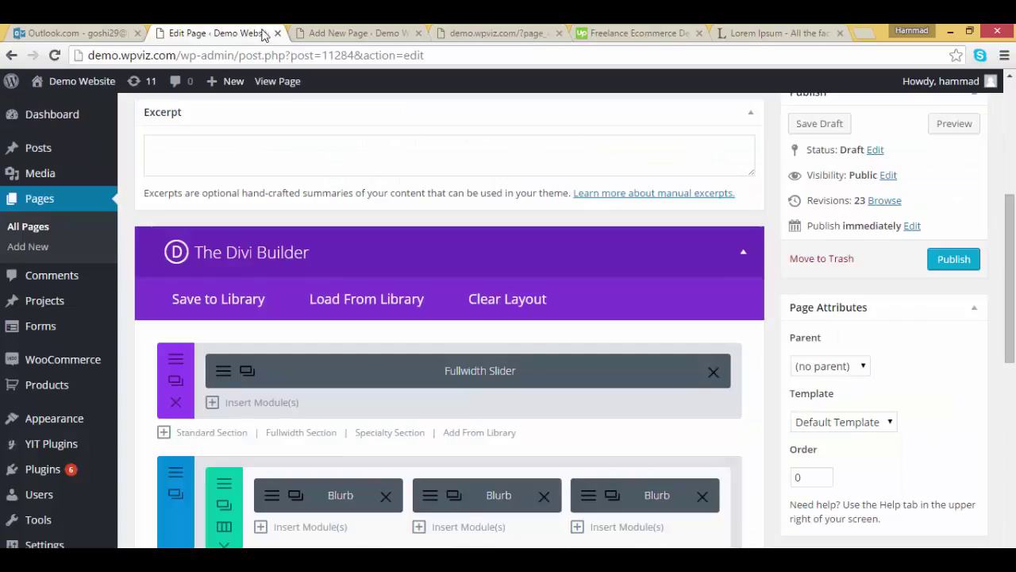
click(321, 35)
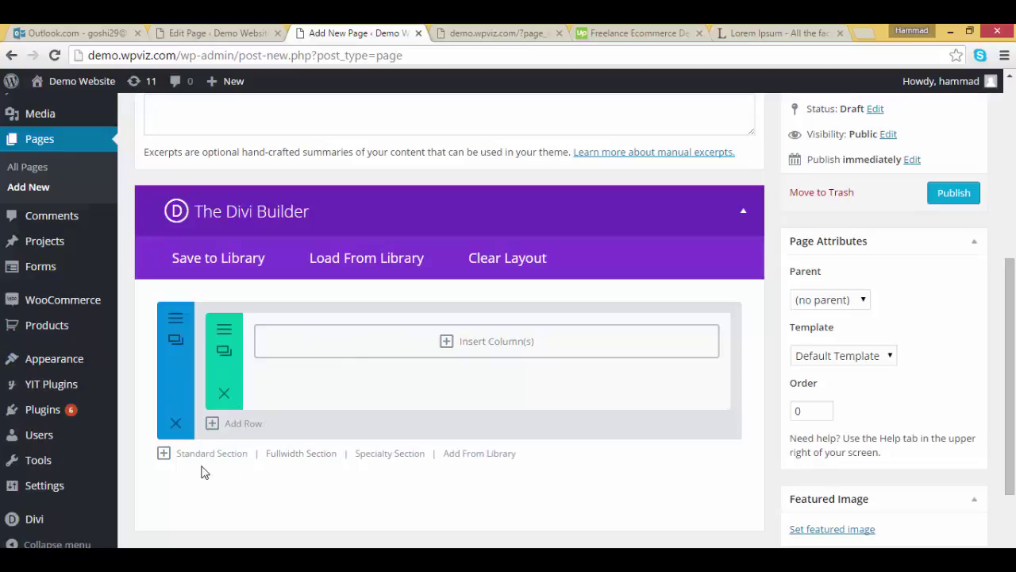
click(500, 344)
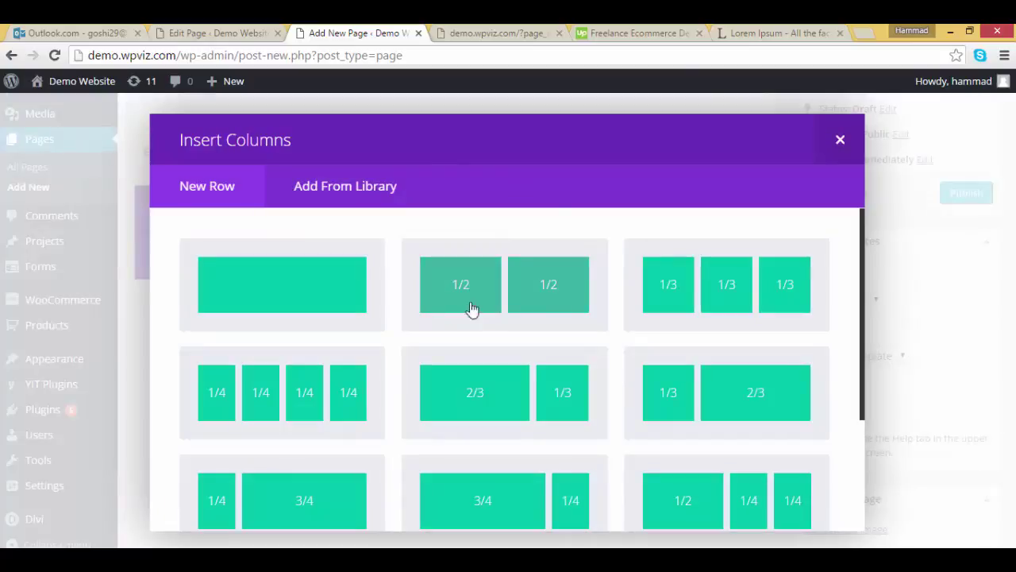
click(486, 32)
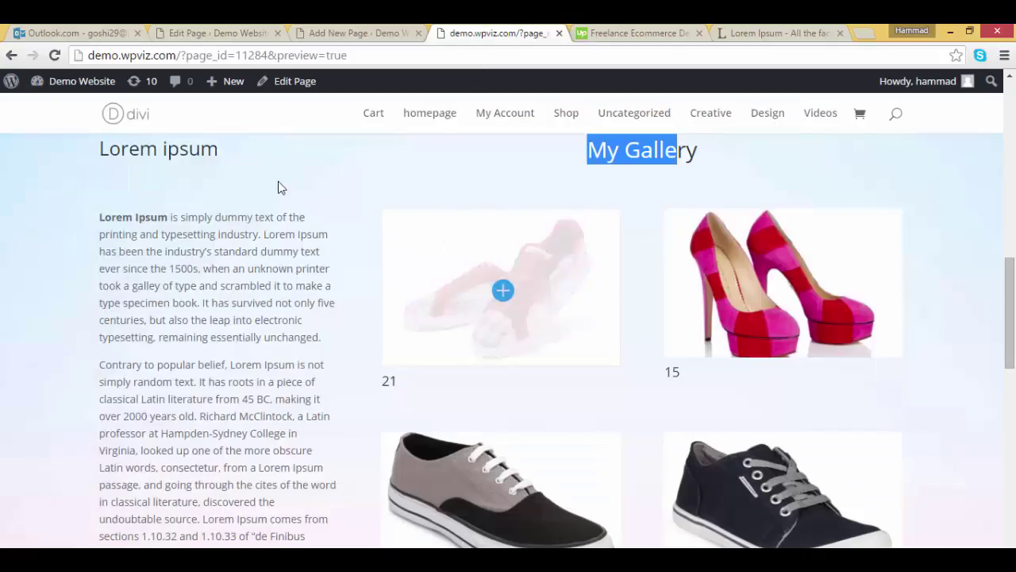
click(344, 35)
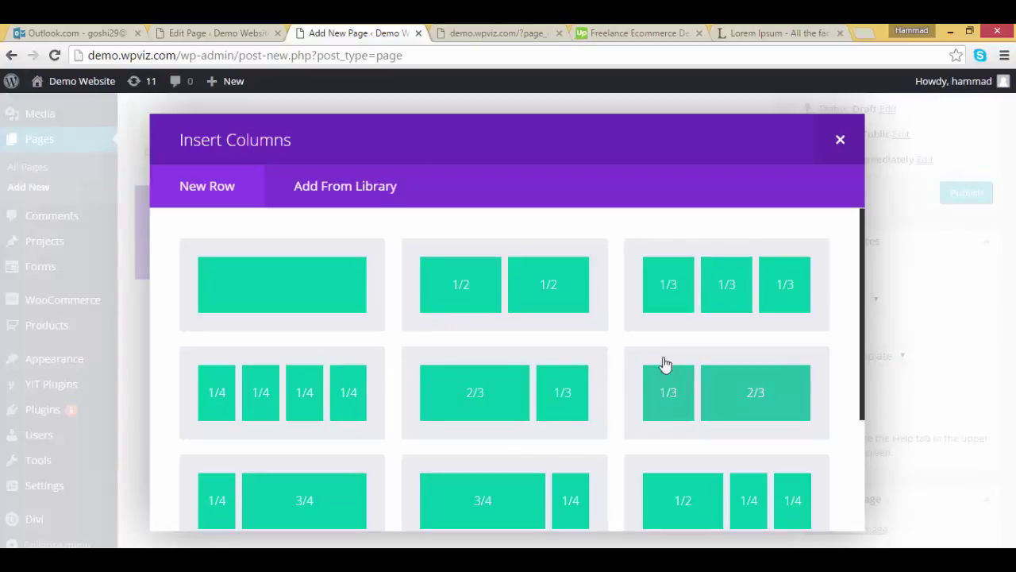
scroll(604, 347, down, 2)
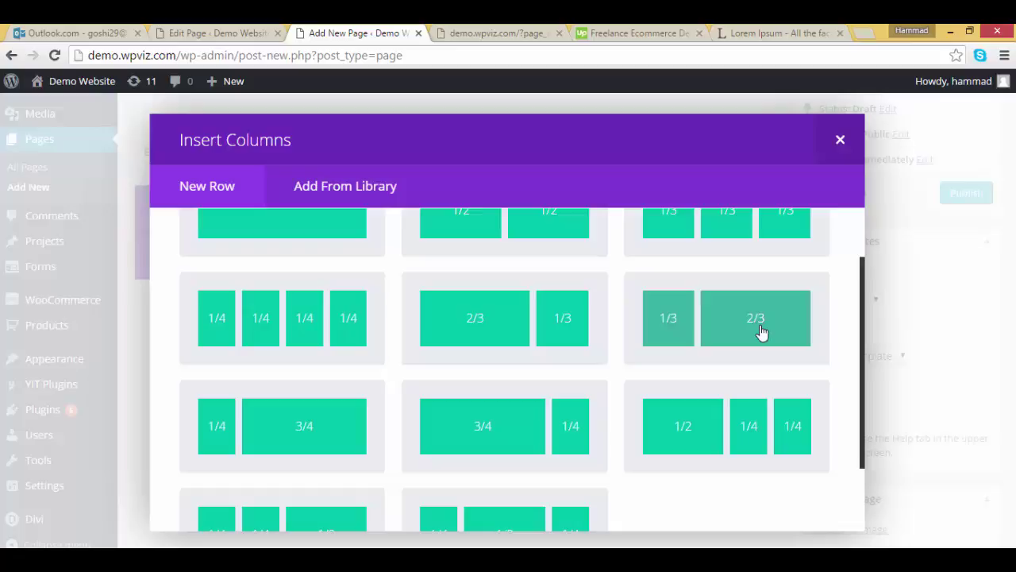
click(727, 321)
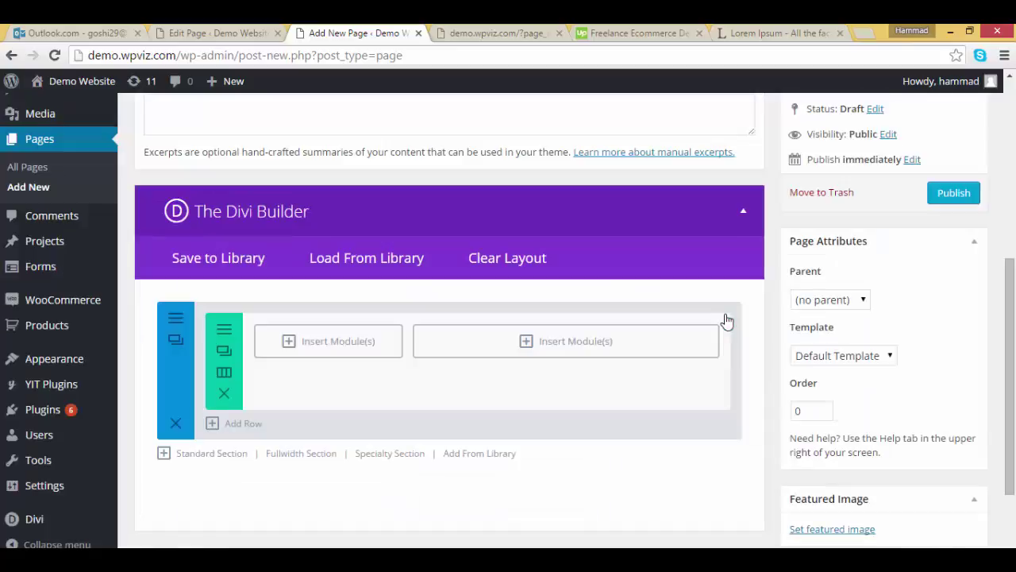
- Add a Text module to the row's 1/3 column and start editing its content
click(332, 347)
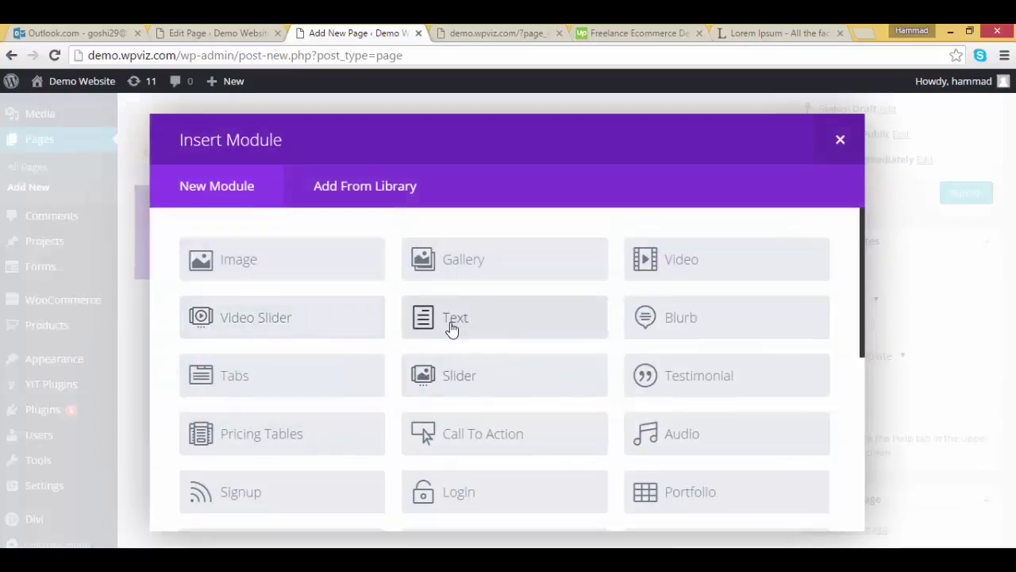
click(452, 329)
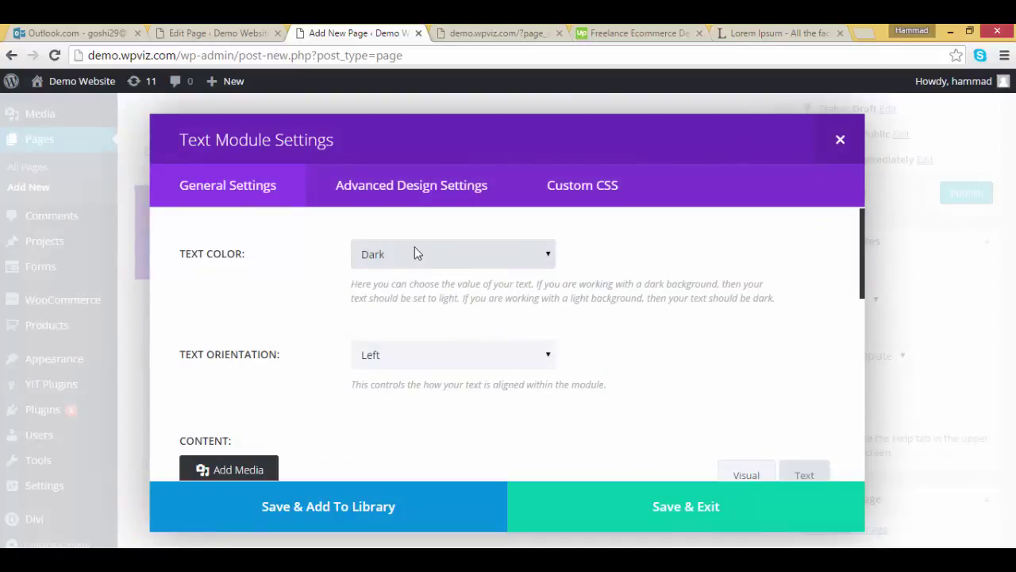
scroll(526, 365, down, 1)
scroll(520, 372, down, 1)
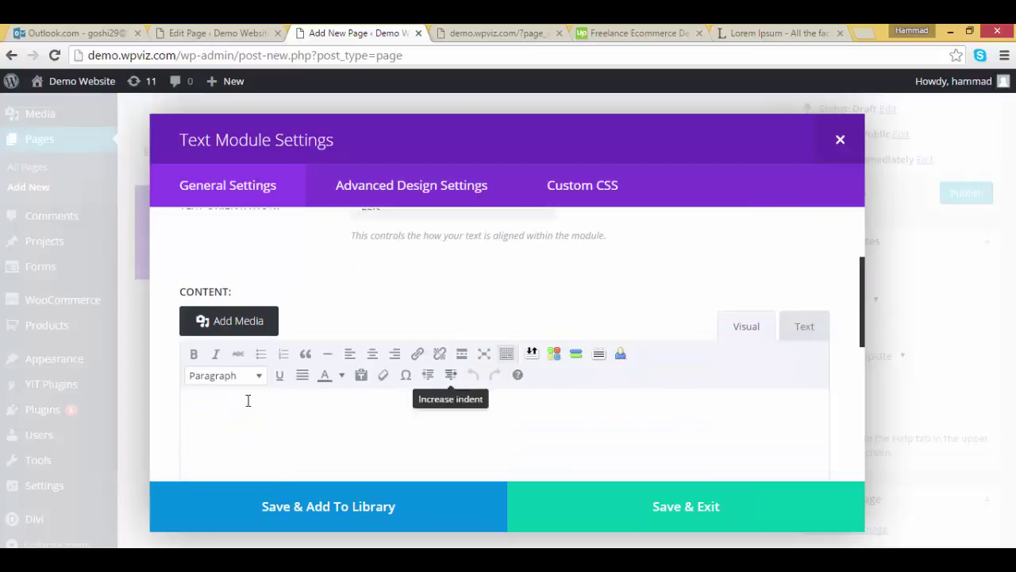
click(203, 412)
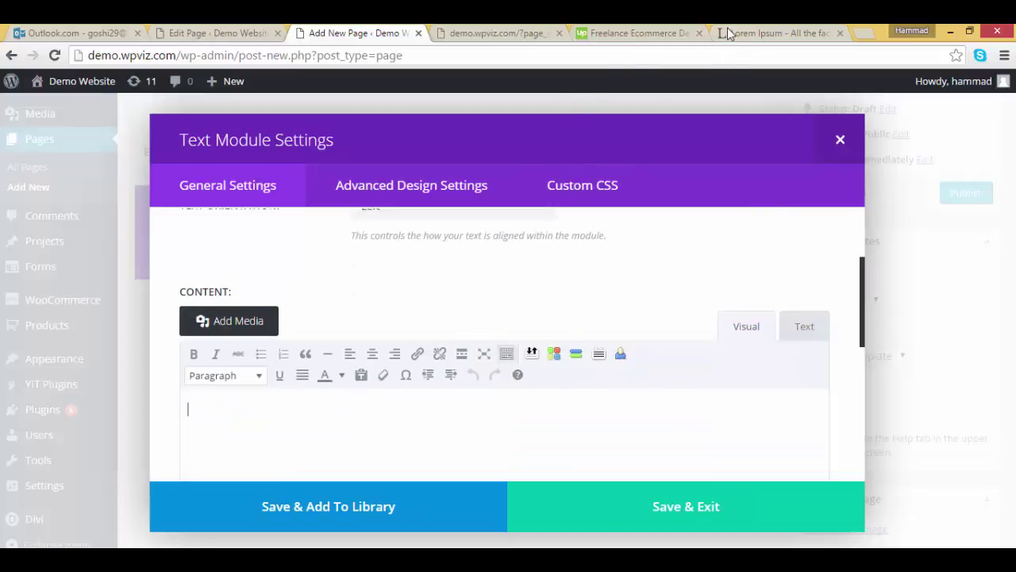
- Copy the "Lorem ipsum" heading from the demo preview into the Text module's content and save the module
click(502, 37)
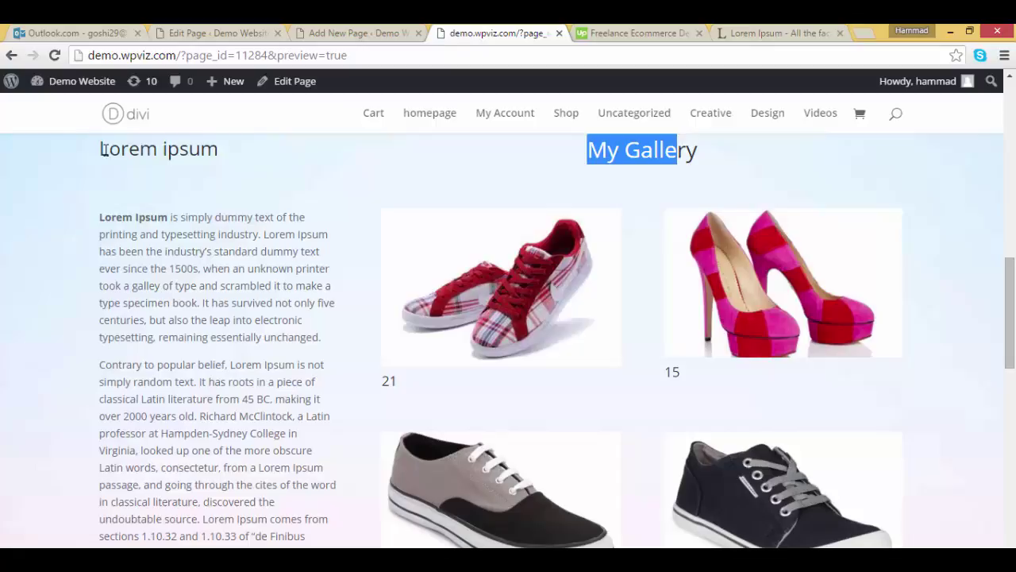
drag(101, 148, 221, 142)
key(ctrl+c)
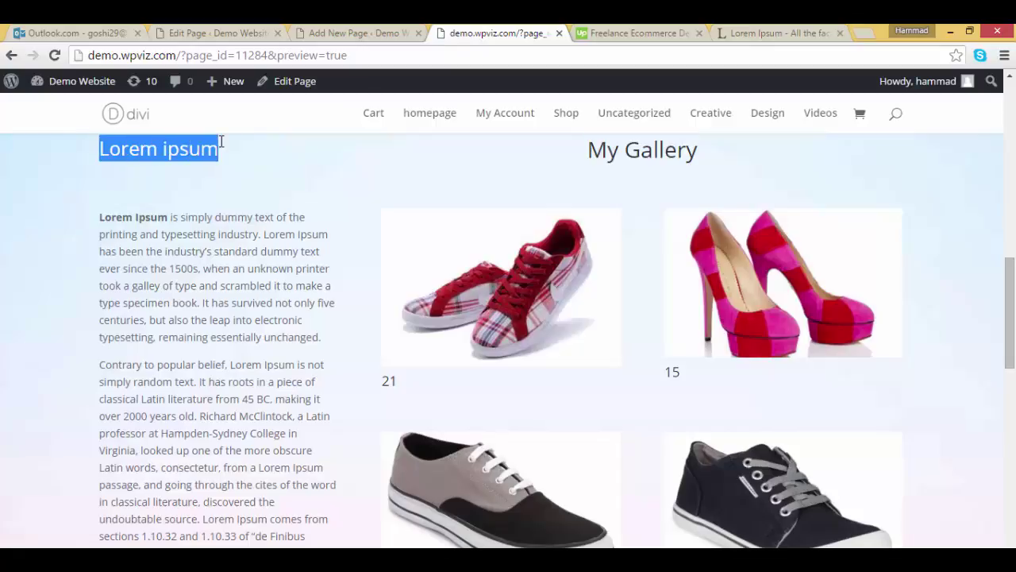
click(326, 33)
key(ctrl+v)
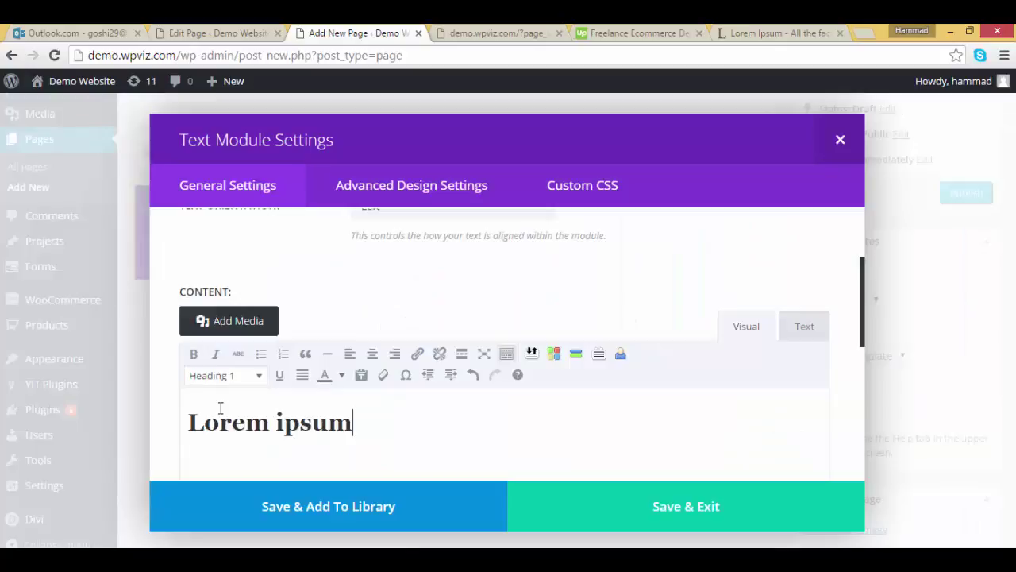
click(673, 508)
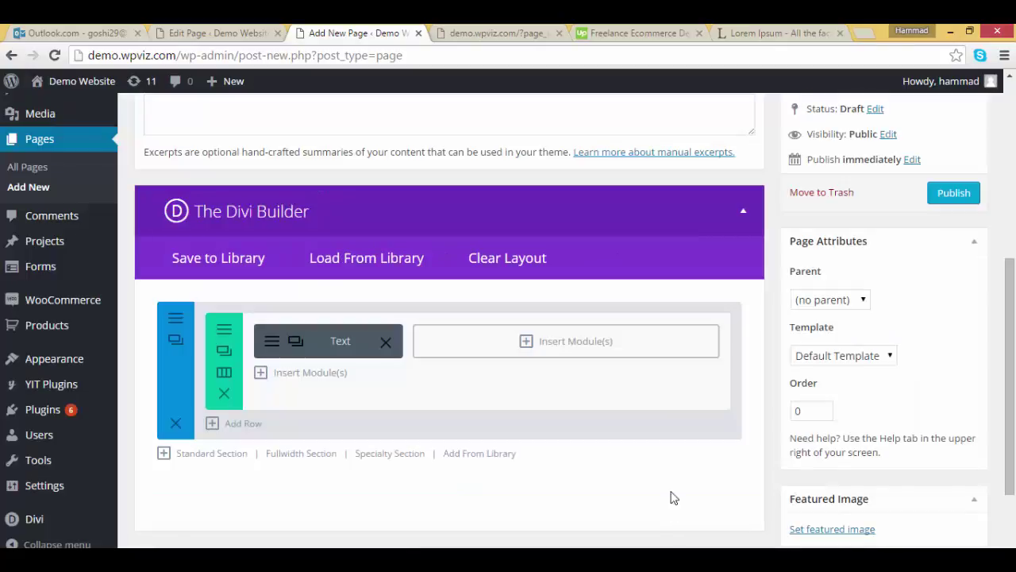
- Add a Text module to the 2/3 column with the "My Gallery" heading copied from the demo preview, and save it
click(566, 348)
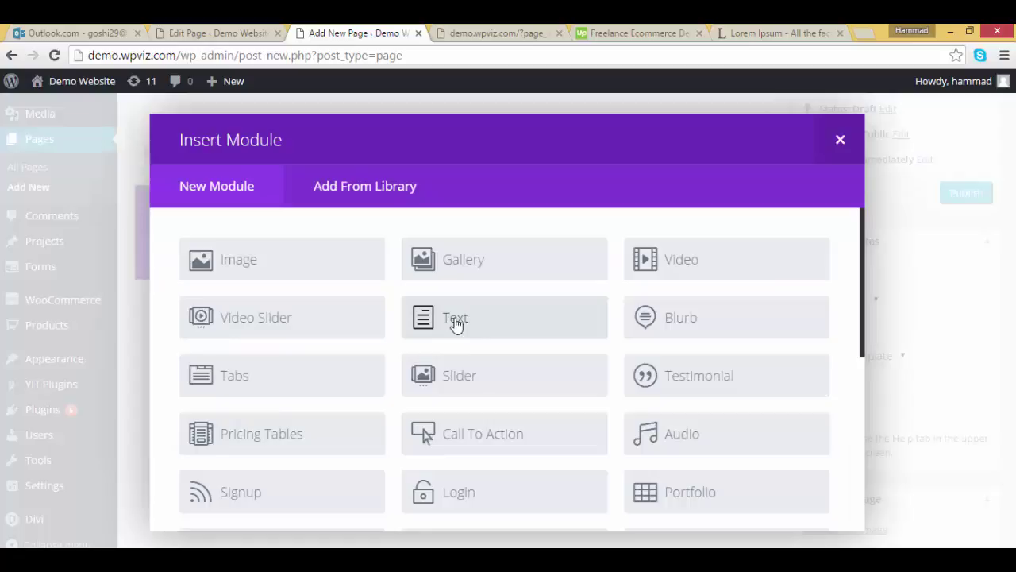
click(455, 326)
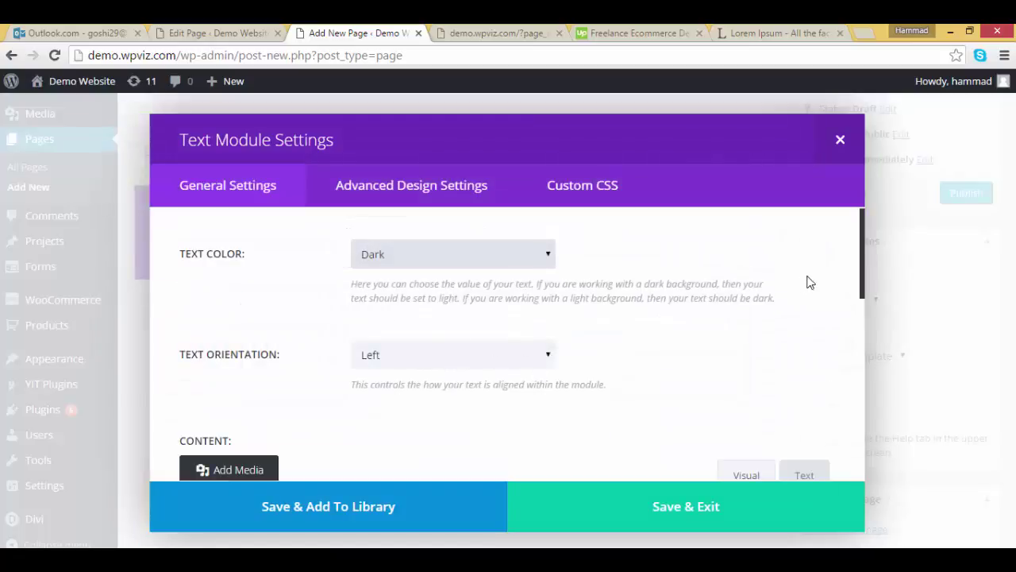
scroll(865, 278, down, 3)
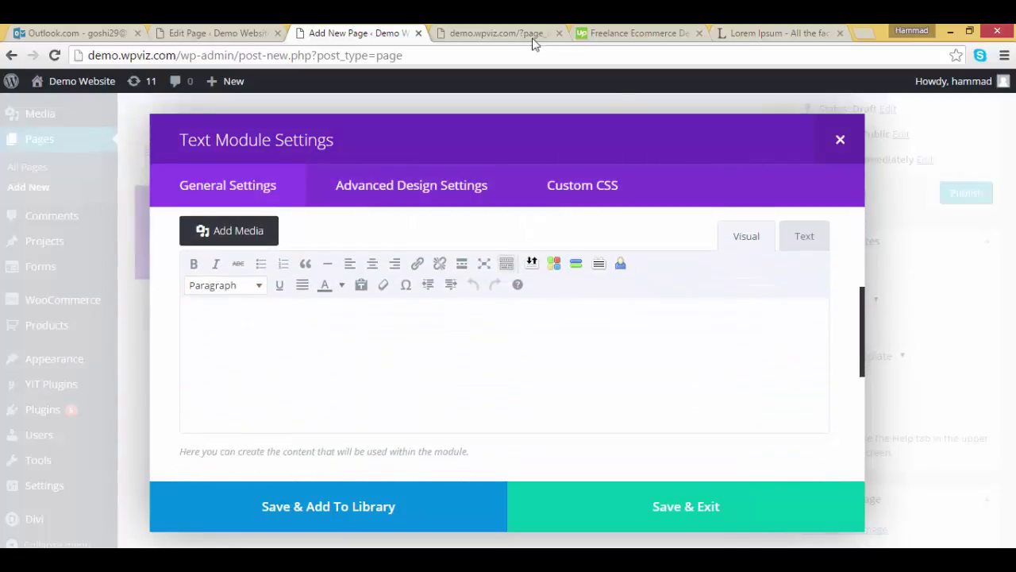
click(484, 33)
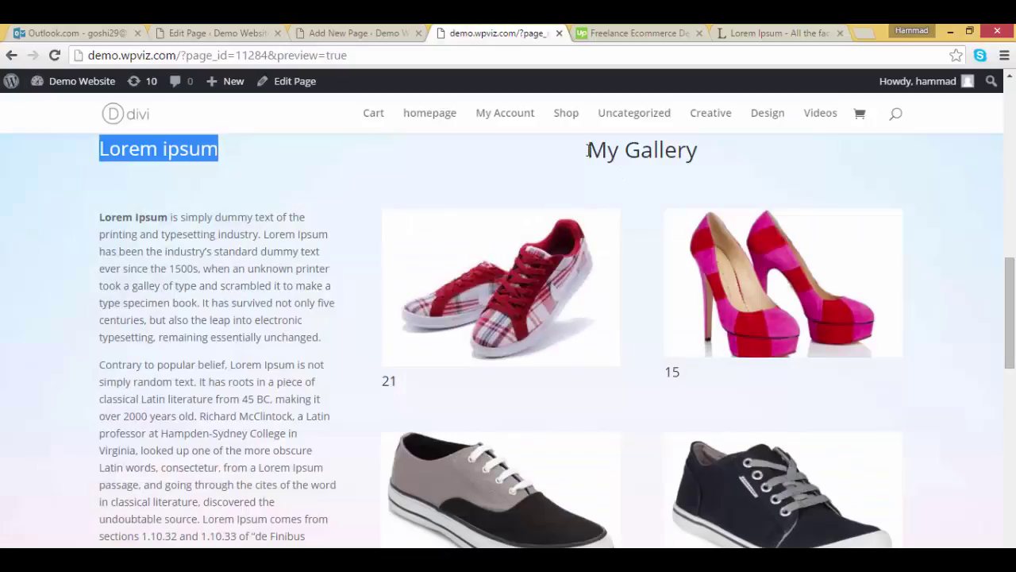
drag(588, 151, 705, 152)
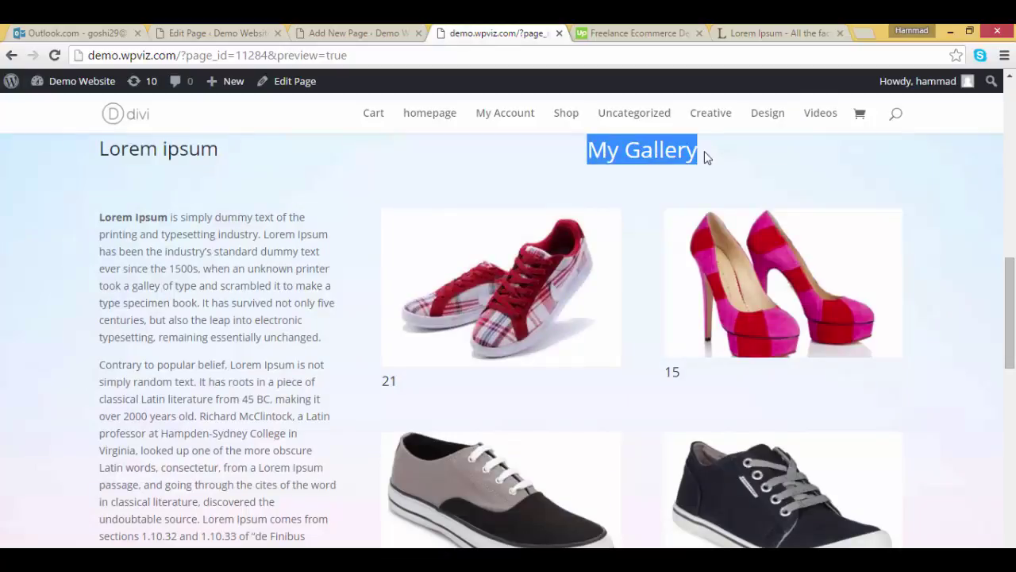
click(350, 37)
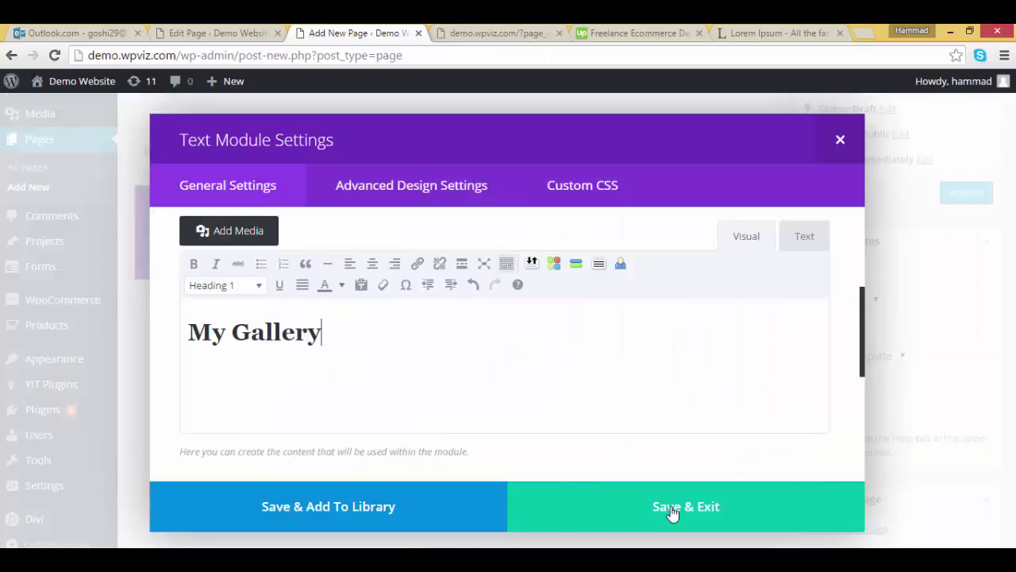
click(671, 515)
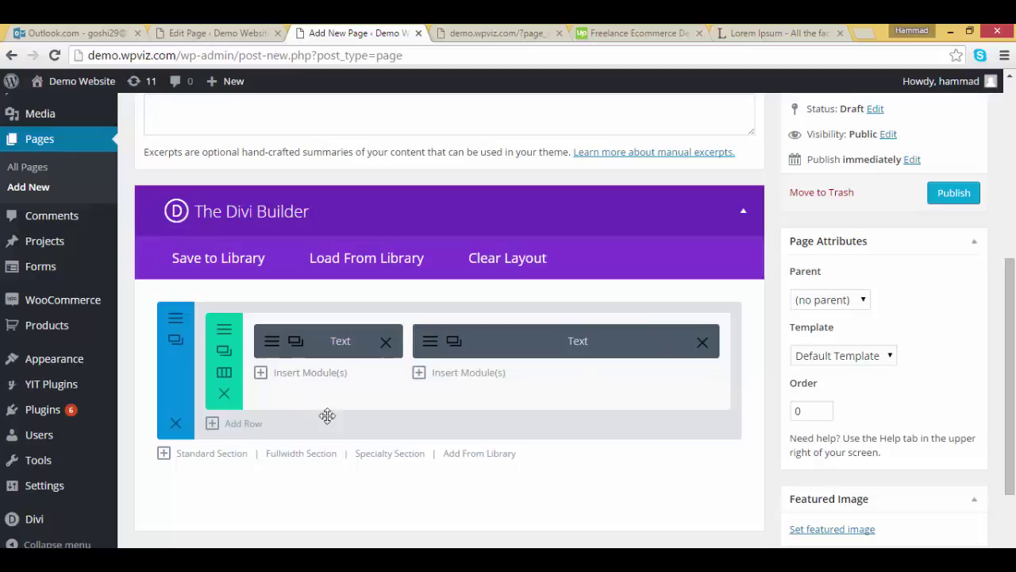
- Add a second row with a 1/3 + 2/3 column layout below the headings row
scroll(270, 461, up, 1)
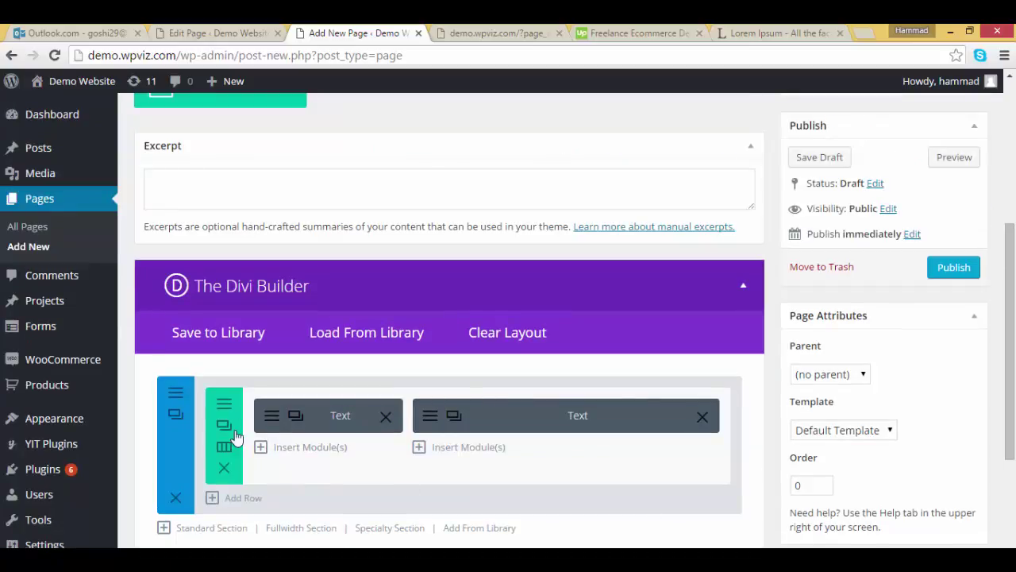
scroll(270, 494, down, 1)
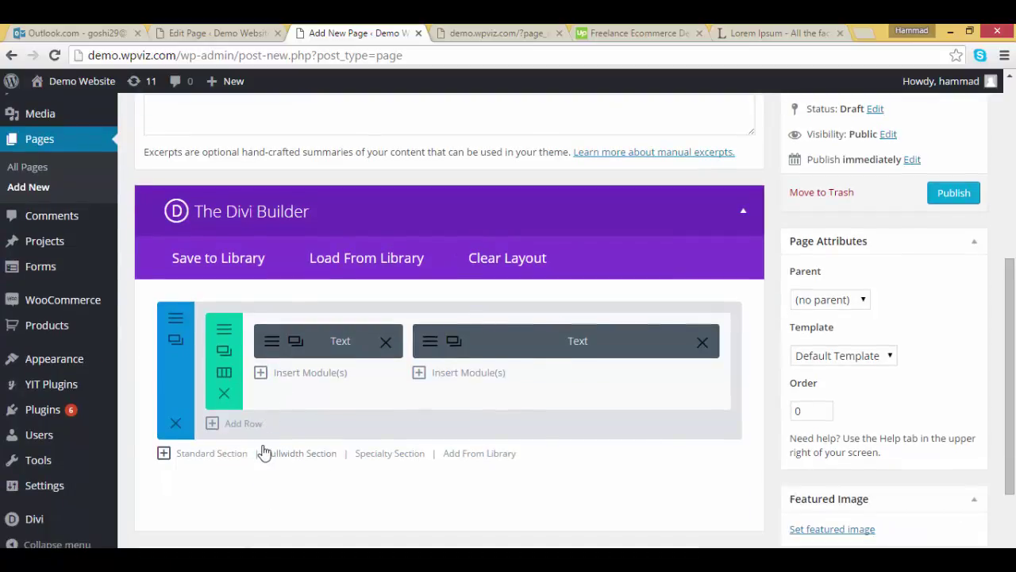
click(490, 33)
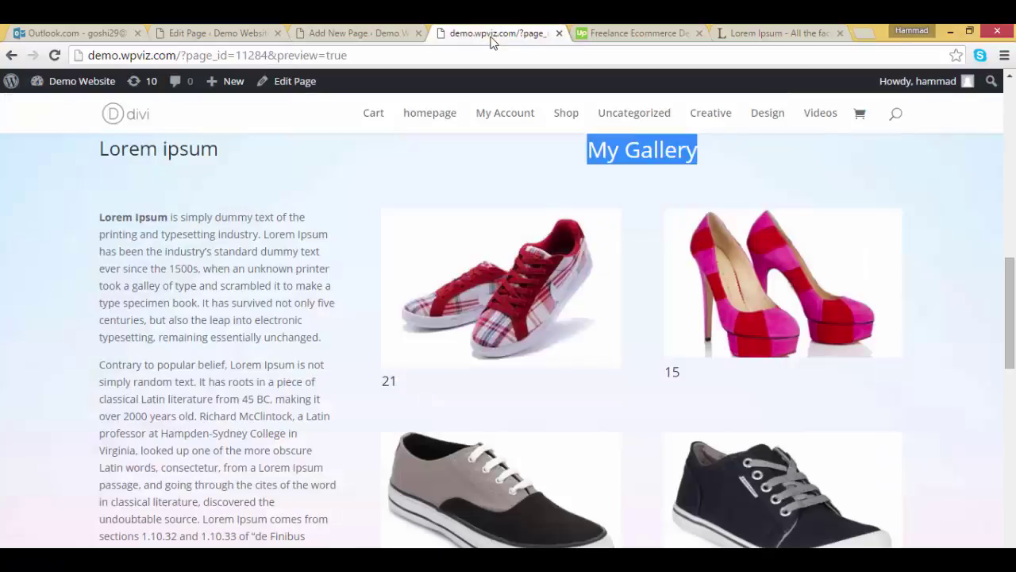
click(352, 34)
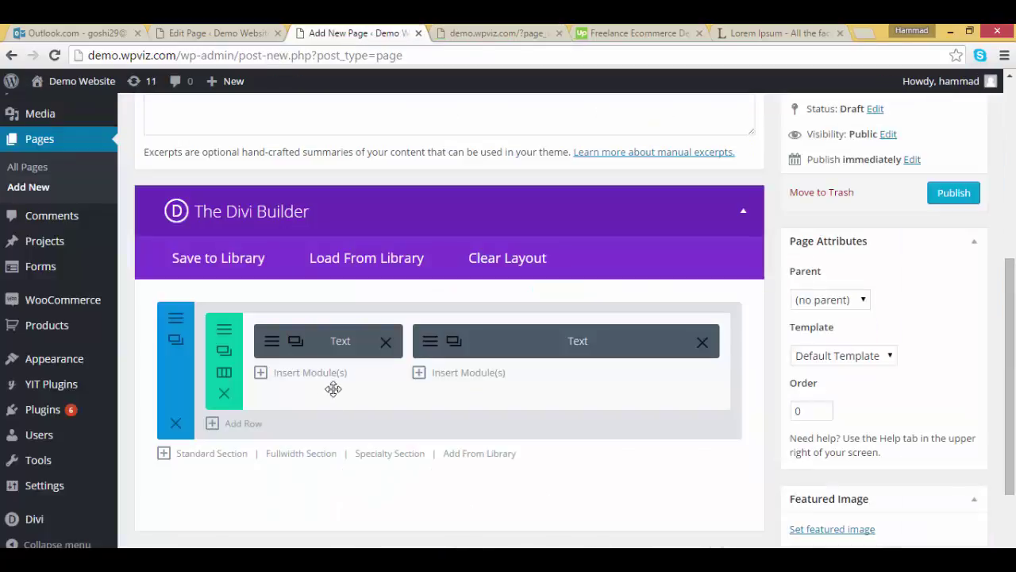
click(240, 428)
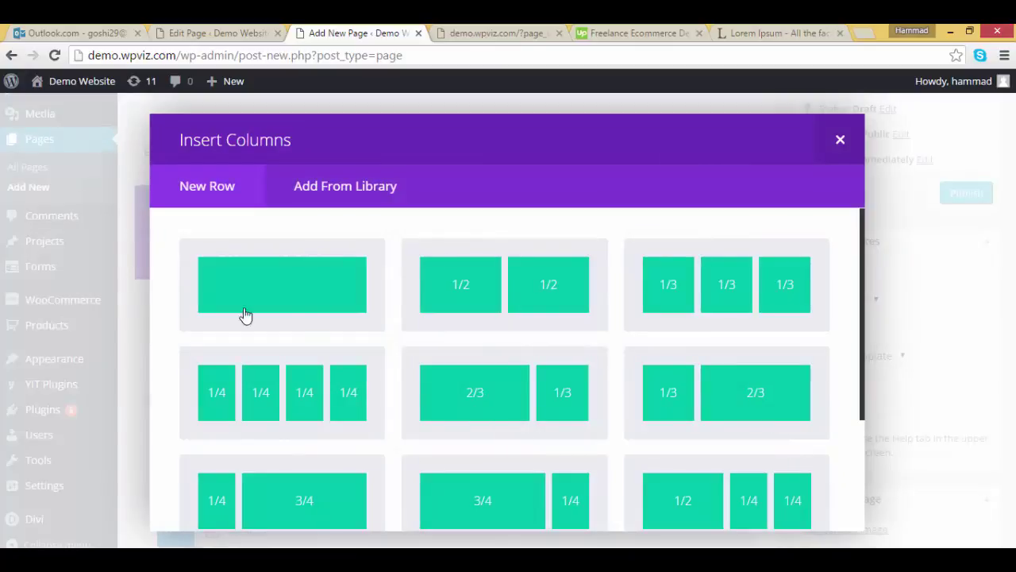
click(702, 403)
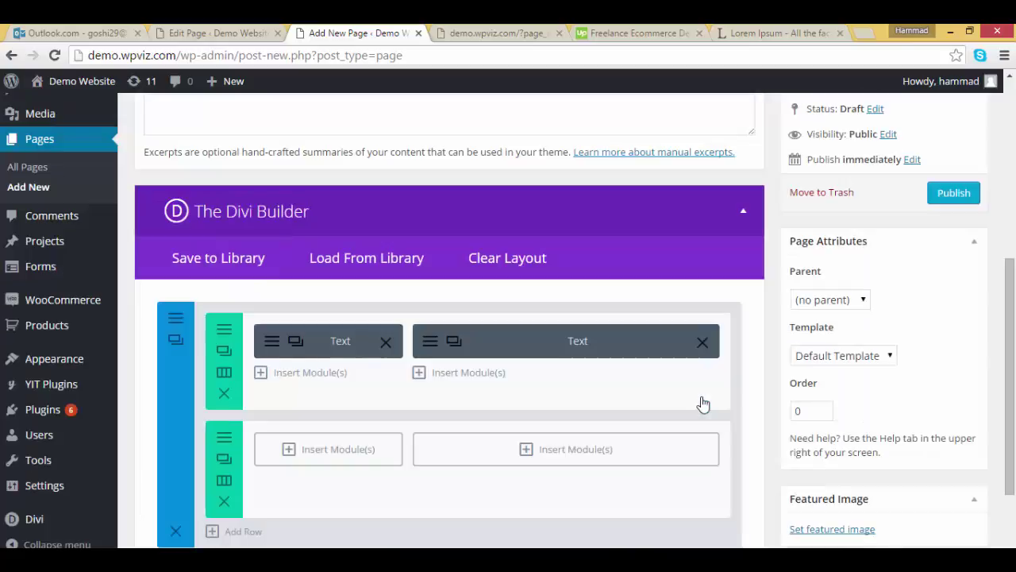
- Add a Text module to the second row's 1/3 column and bring up its content editor
click(337, 452)
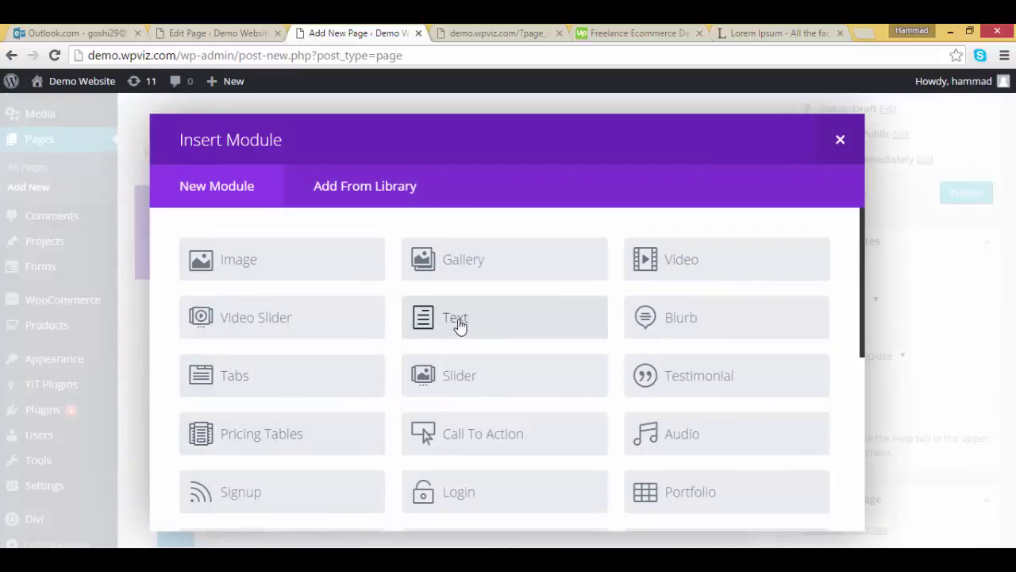
click(455, 318)
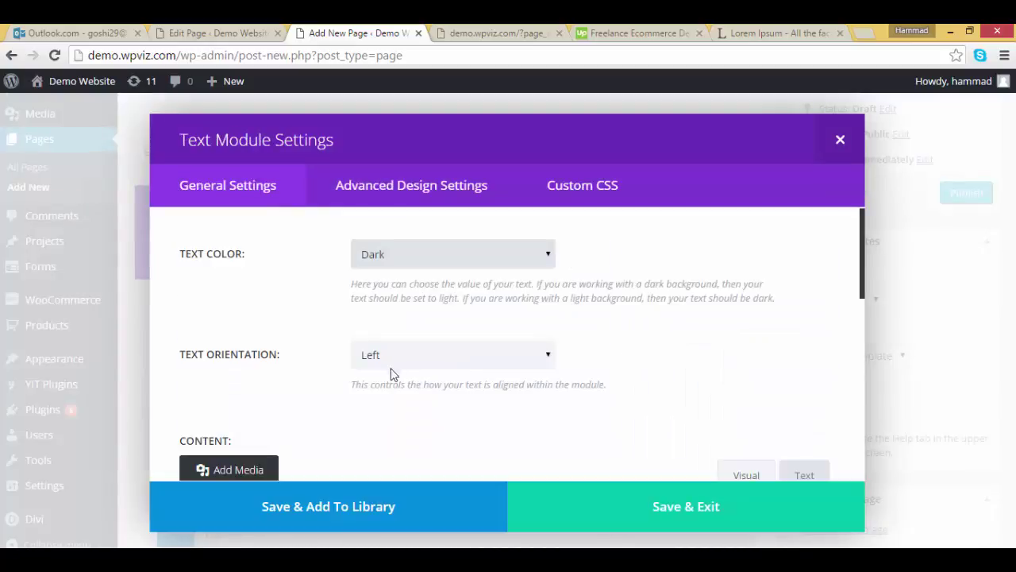
scroll(341, 356, down, 3)
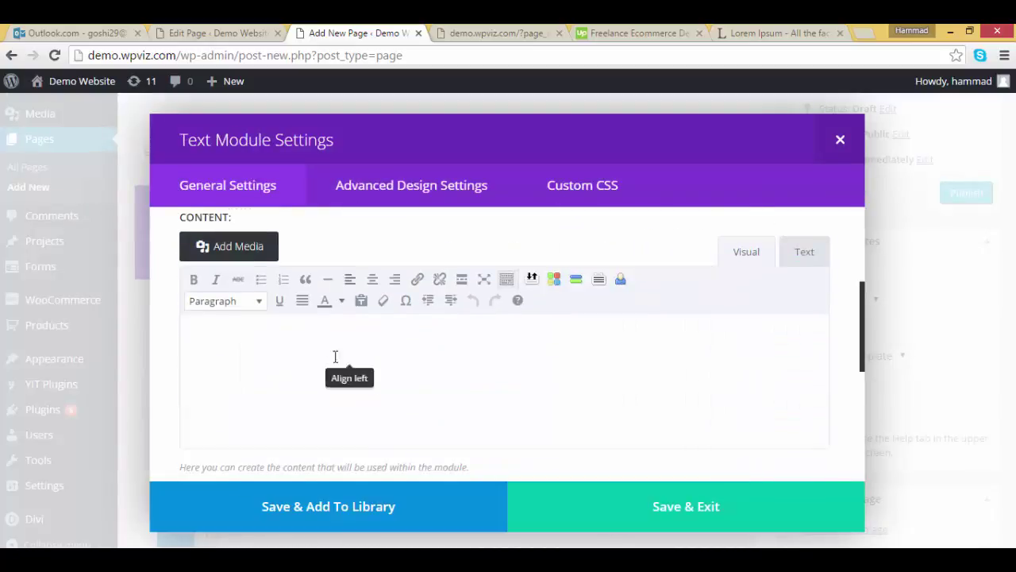
- Copy the two Lorem Ipsum body paragraphs from the demo preview into the Text module's content and save the module
click(501, 32)
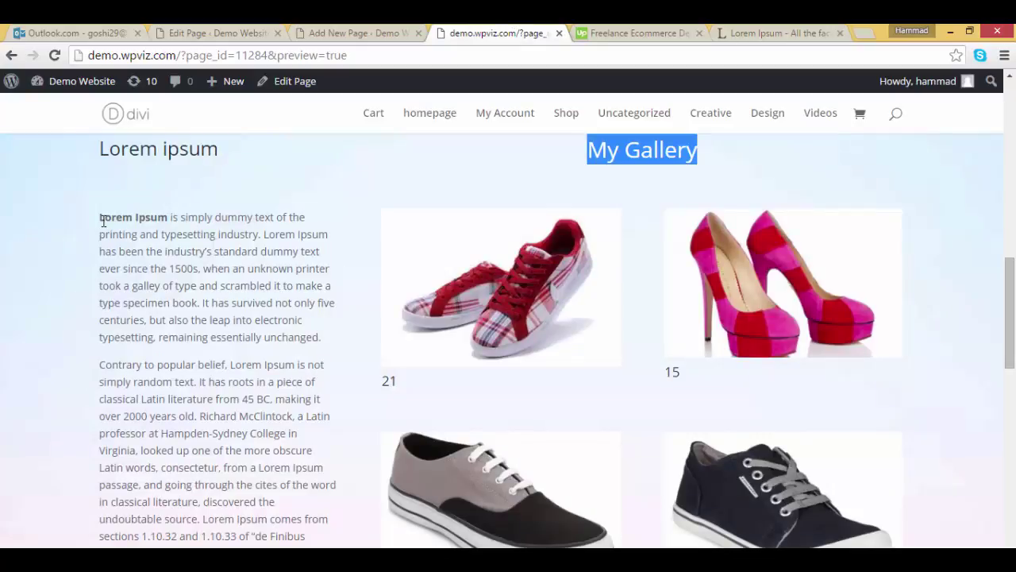
drag(99, 220, 245, 342)
scroll(247, 336, down, 4)
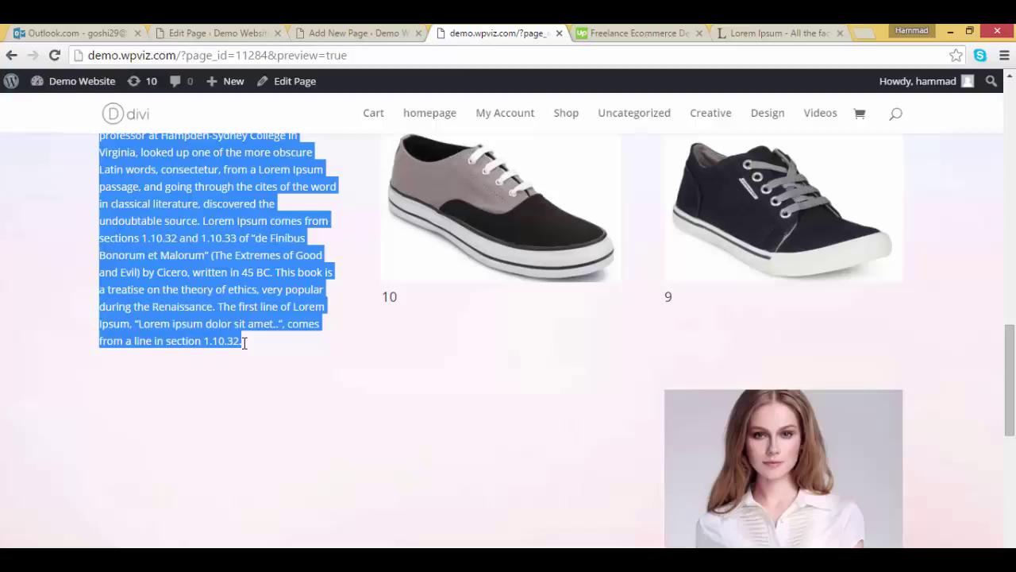
scroll(254, 334, up, 4)
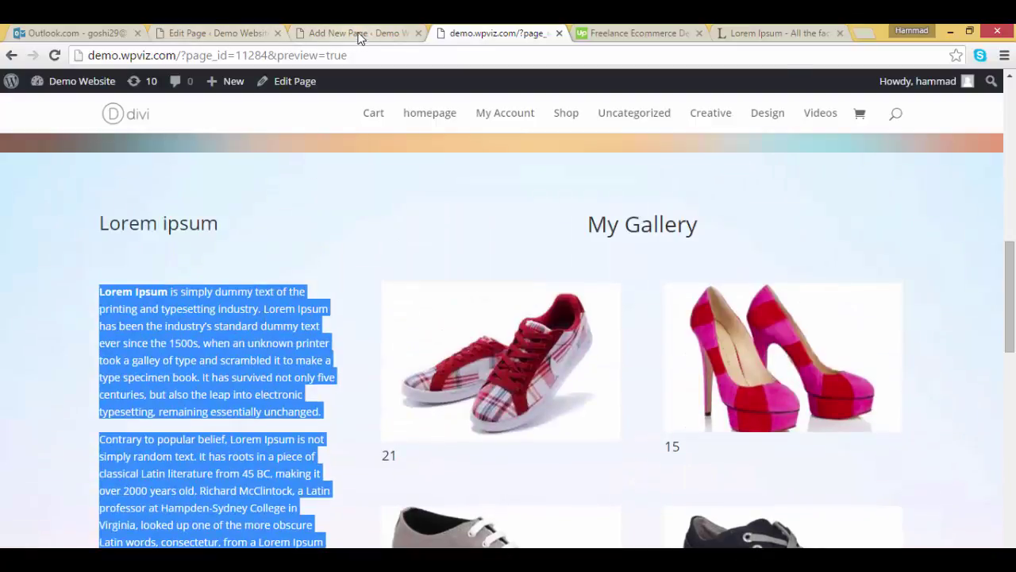
click(359, 34)
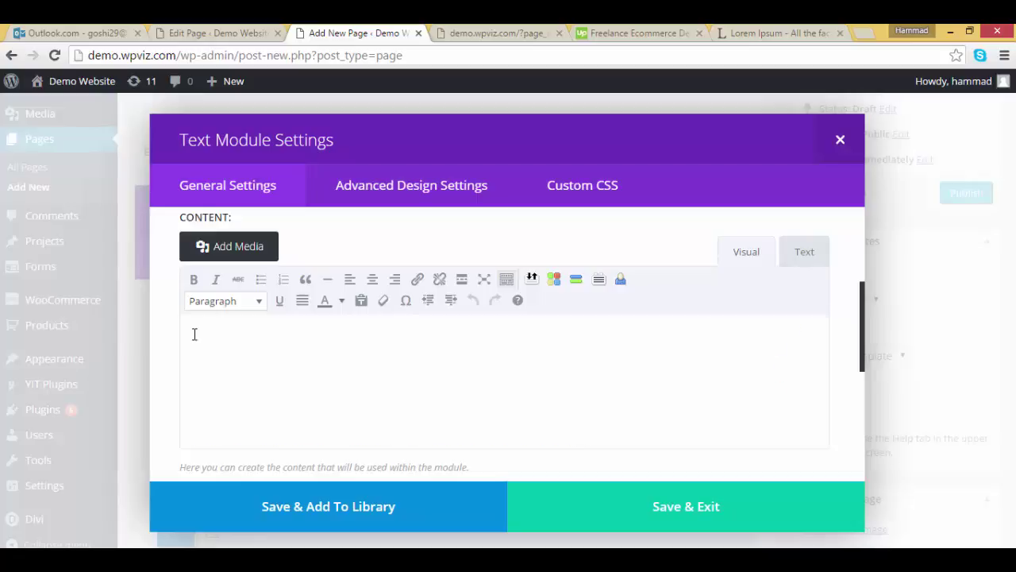
text(Contrary to popular belief, Lorem Ipsum is not simply random text. It has roots in a piece of classical Latin literature from 45 BC, making it over 2000 years old. Richard McClintock, a Latin professor at Hampden-Sydney College in Virginia, looked up one of the more obscure Latin words, consectetur, from a Lorem Ipsum passage, and going through the cites of the word in classical literature, discovered the undoubtable source. Lorem Ipsum comes from sections 1.10.32 and 1.10.33 of "de Finibus Bonorum et Malorum" (The Extremes of Good and Evil) by Cicero, written in 45 BC. This book is a treatise on the theory of ethics, very popular during the Renaissance. The first line of Lorem Ipsum, "Lorem ipsum dolor sit amet..", comes from a line in section 1.10.32.)
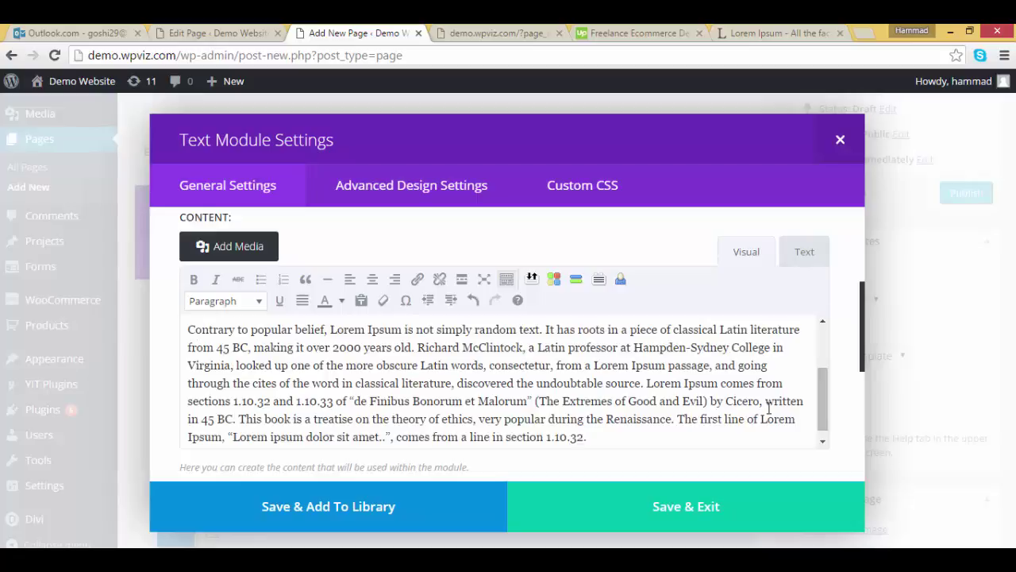
click(677, 514)
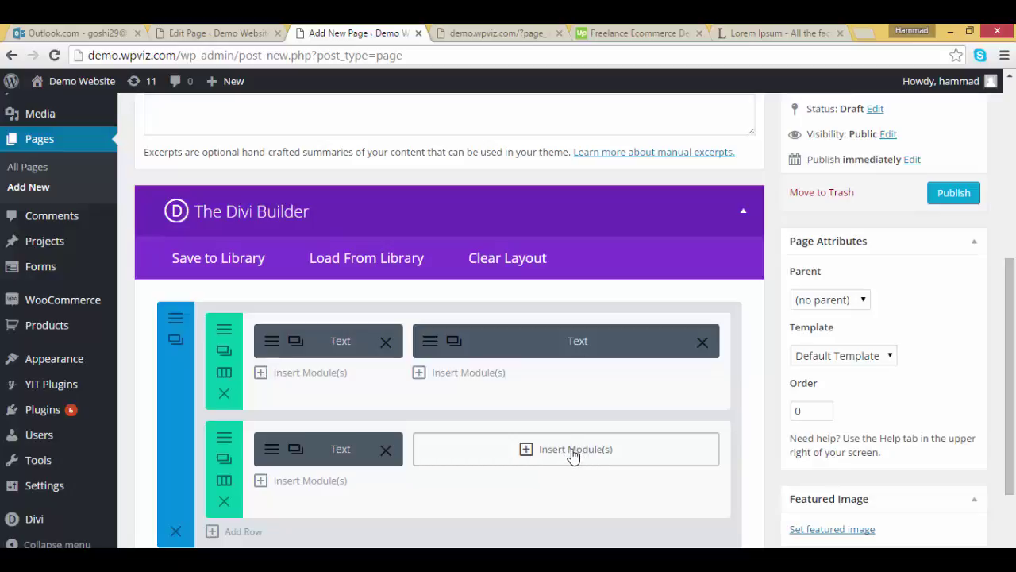
- Check the demo preview's gallery area and add a Gallery module to the second row's 2/3 column
click(469, 35)
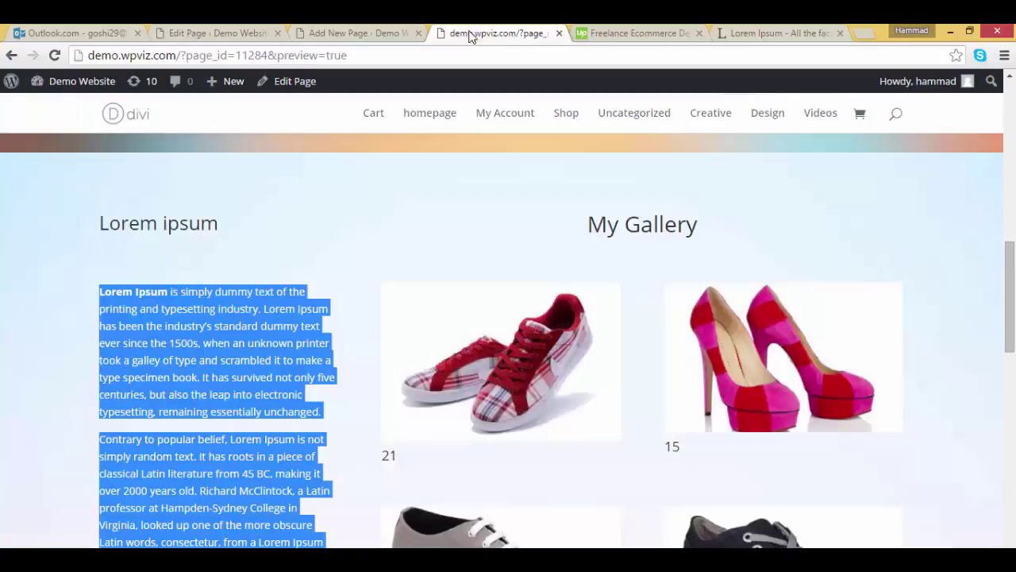
click(342, 36)
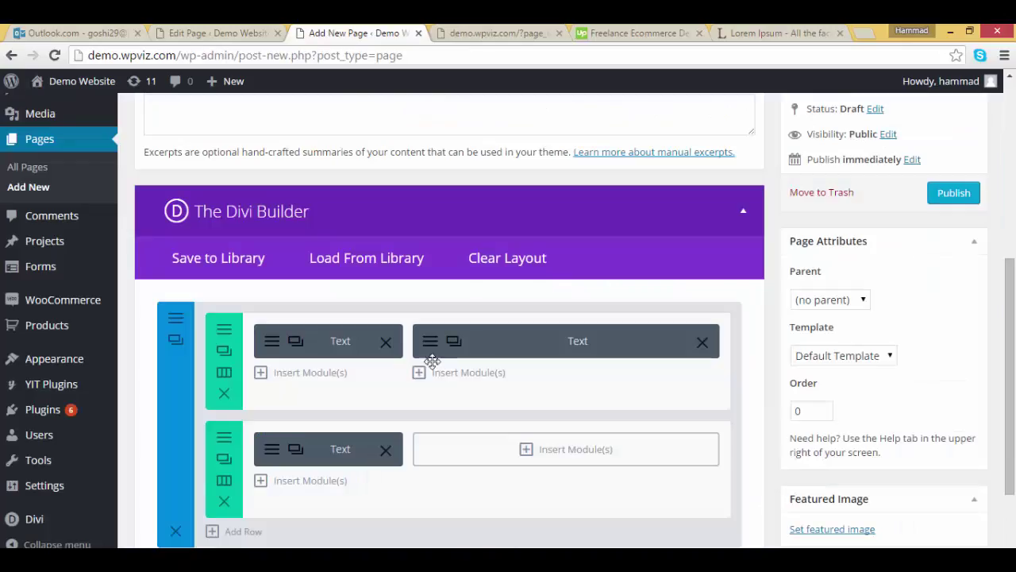
click(565, 454)
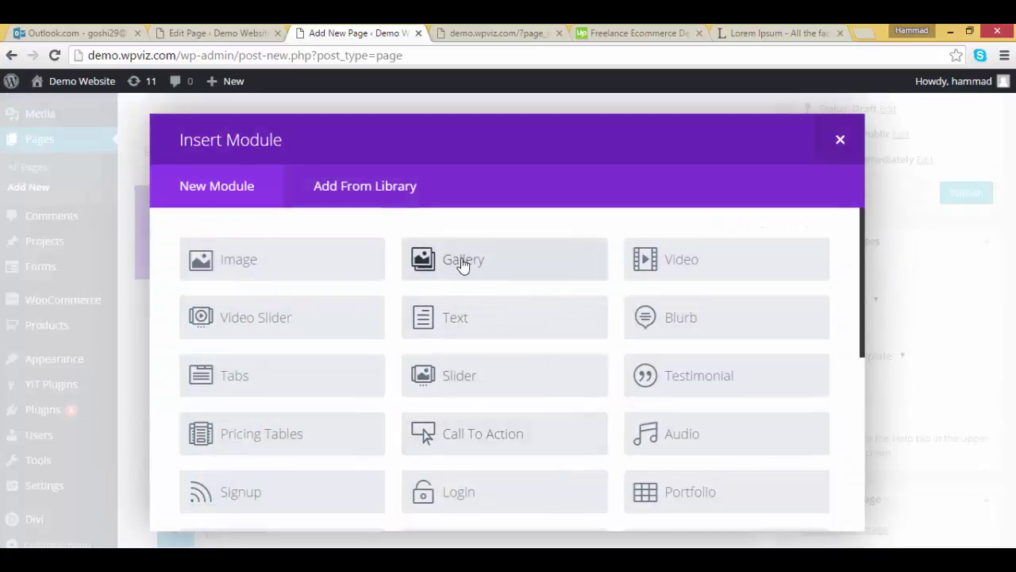
click(463, 262)
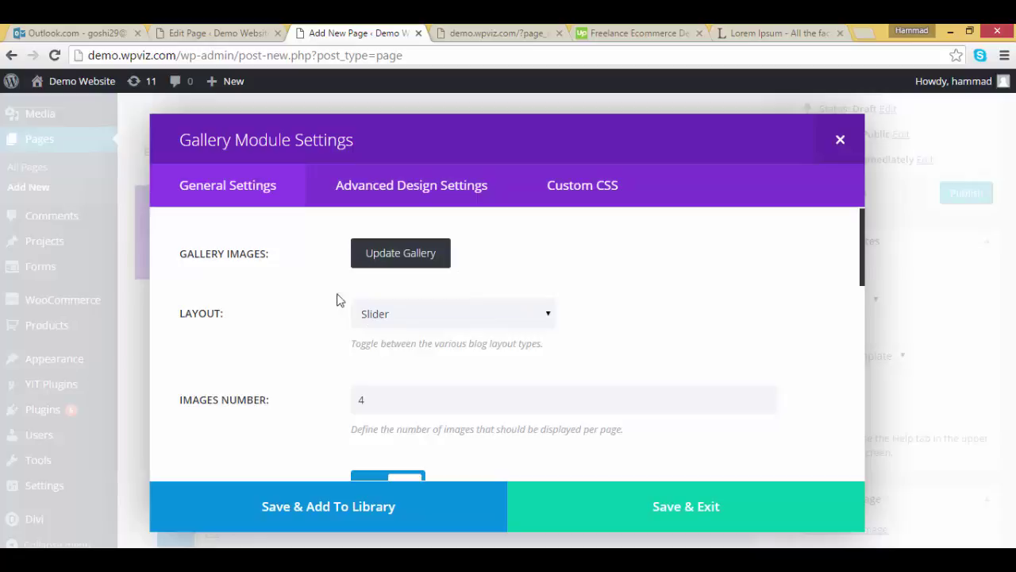
- Compare with the demo preview and set the Gallery module's layout to Grid
click(434, 322)
key(Down)
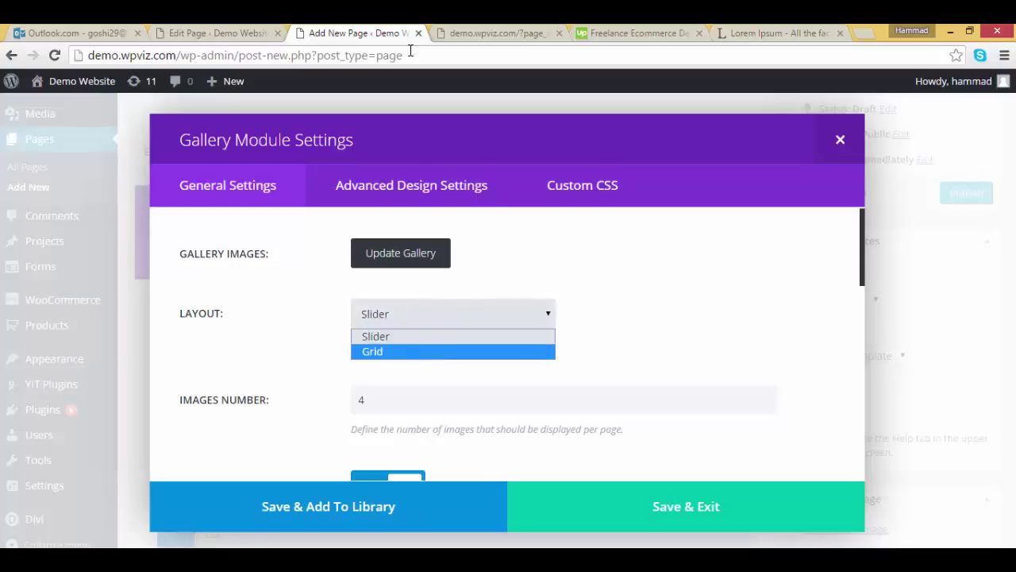
click(501, 33)
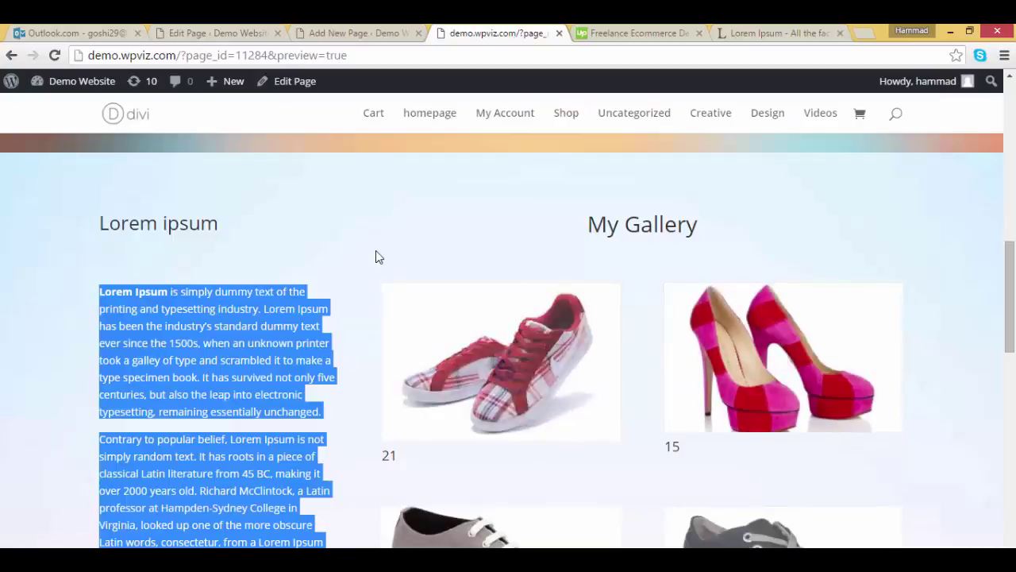
click(311, 276)
click(364, 32)
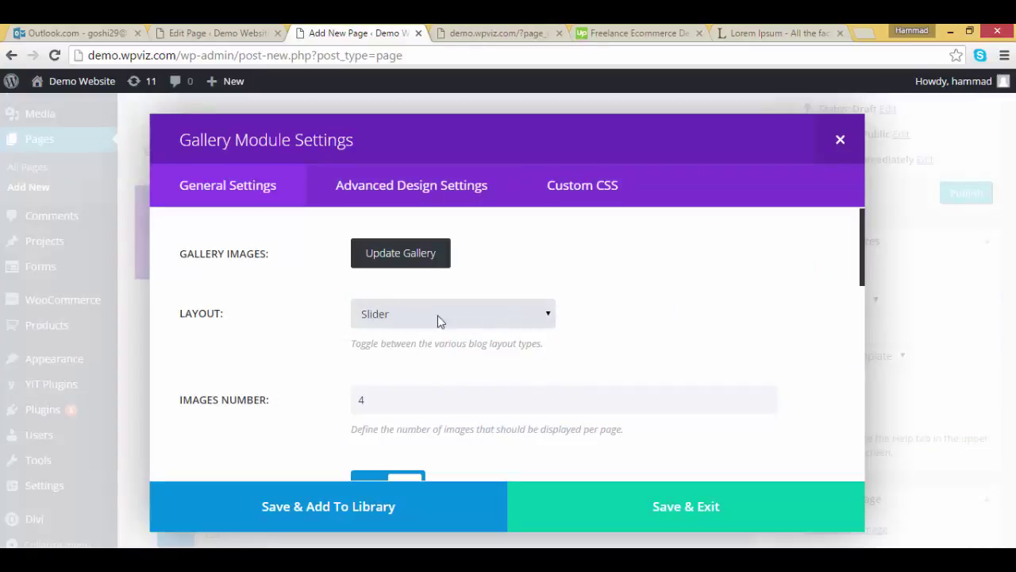
drag(864, 257, 865, 272)
scroll(864, 266, down, 1)
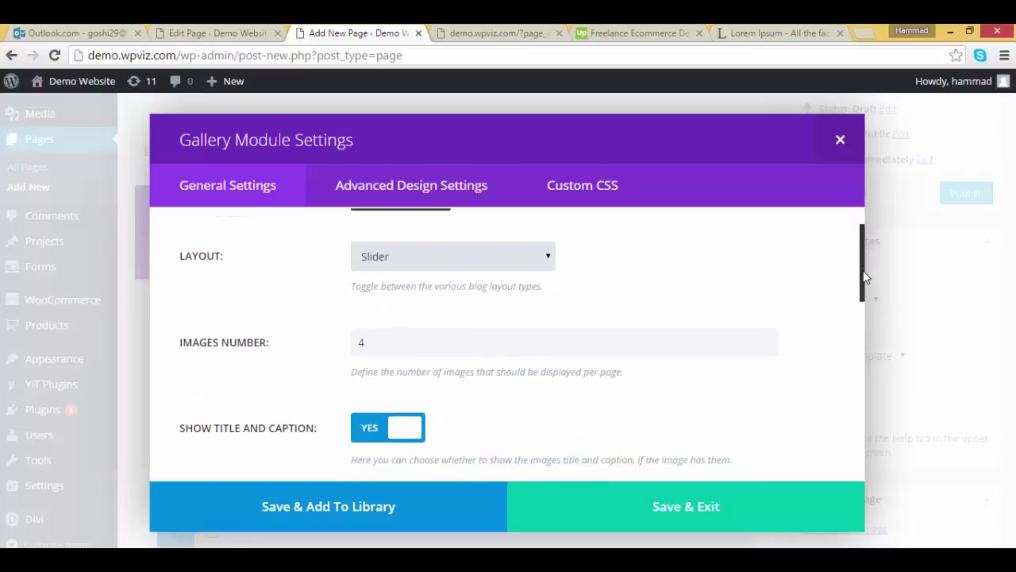
scroll(853, 257, up, 1)
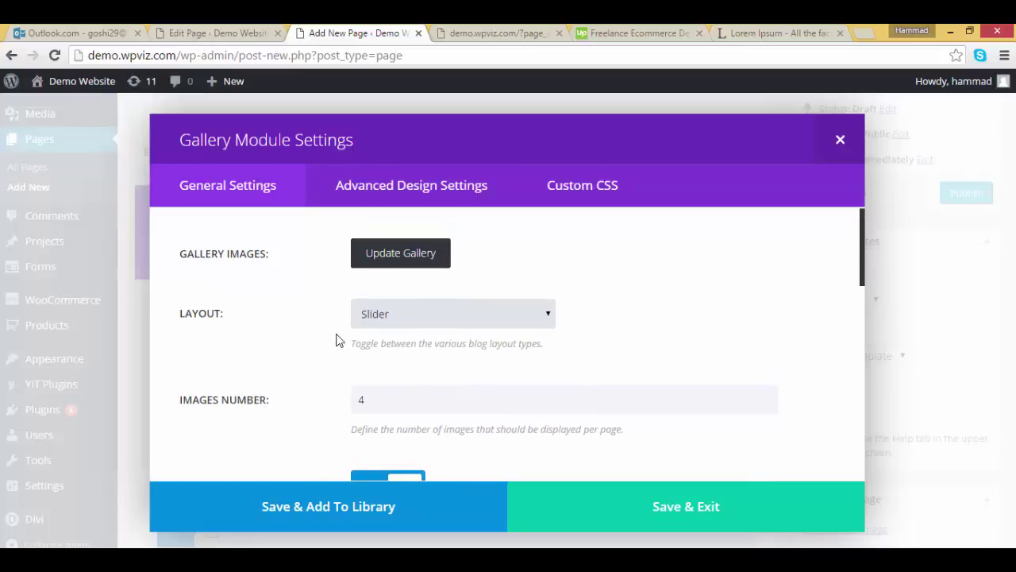
click(387, 318)
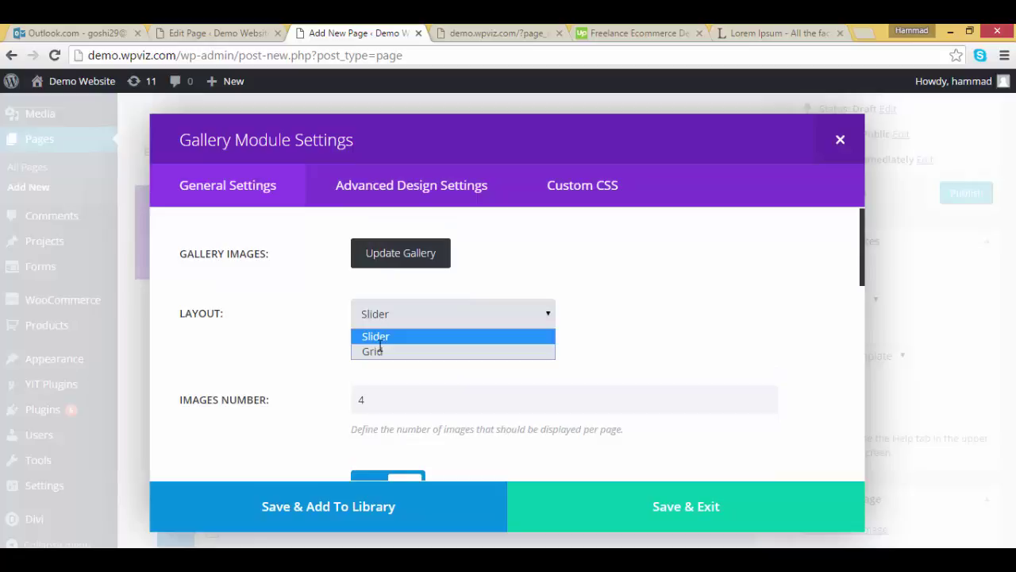
click(375, 351)
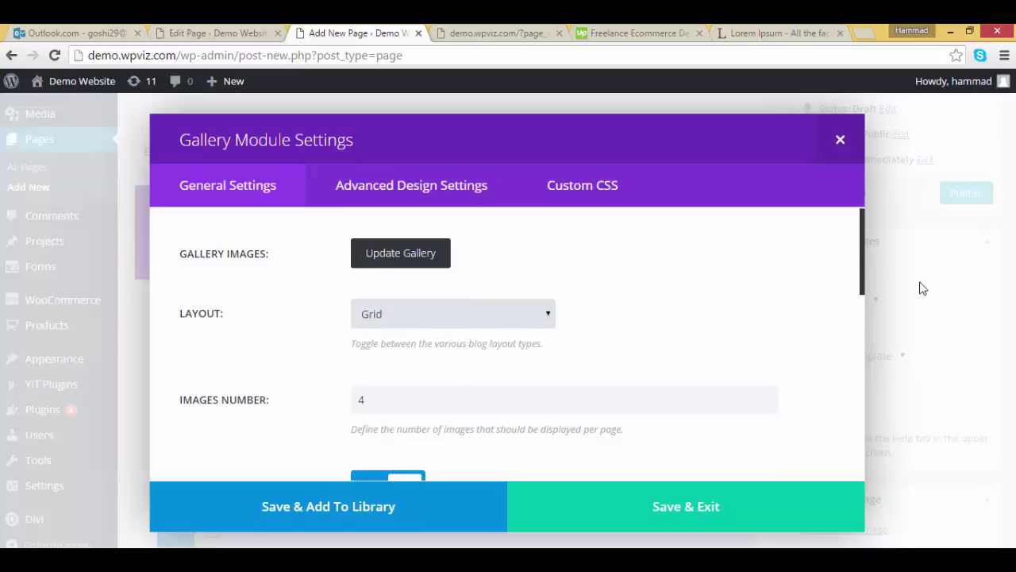
- Review the Gallery module's remaining general settings, including images number, title and caption, pagination, text color, admin label and CSS fields
scroll(863, 288, down, 3)
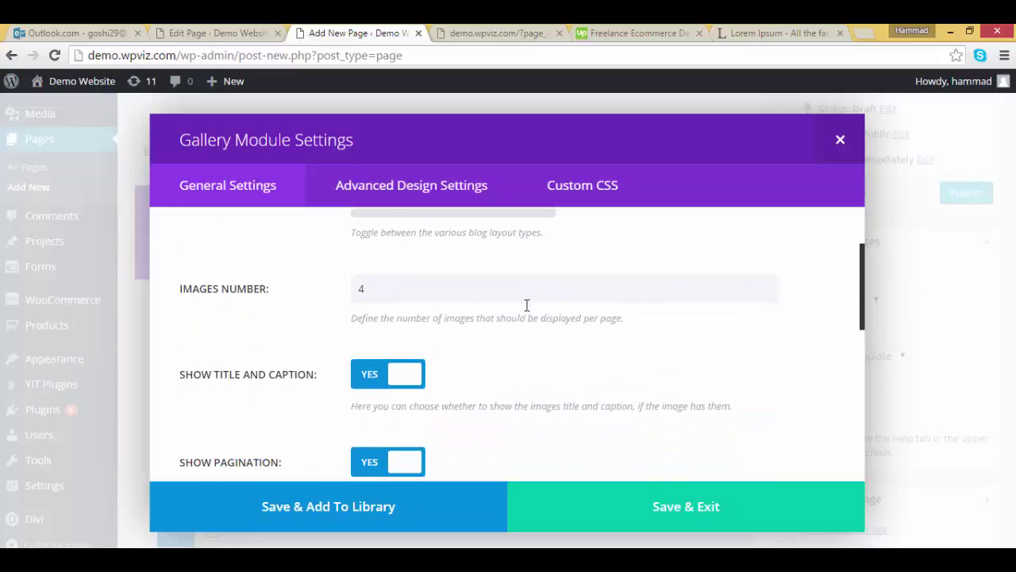
double_click(359, 290)
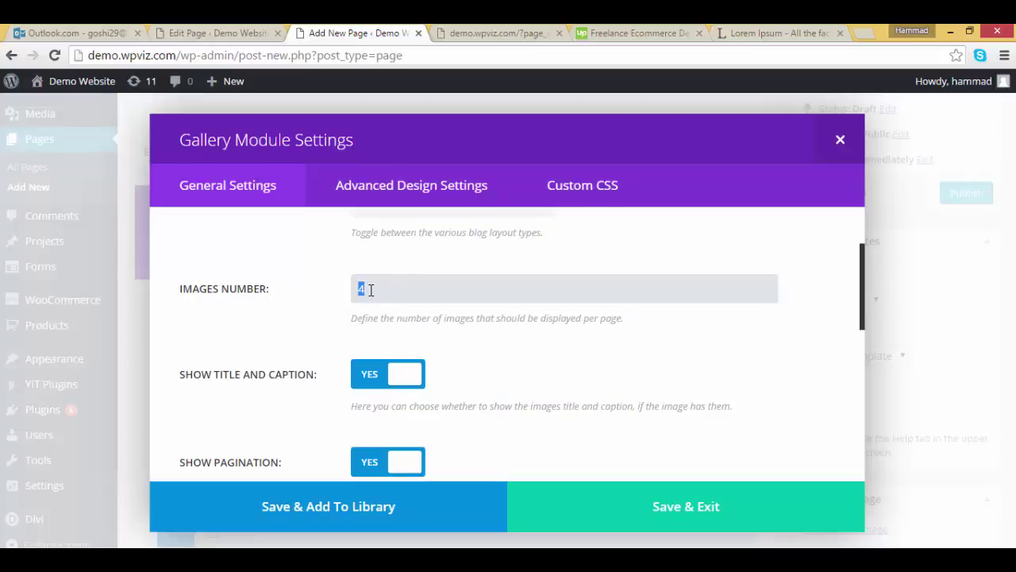
click(399, 287)
scroll(398, 351, down, 1)
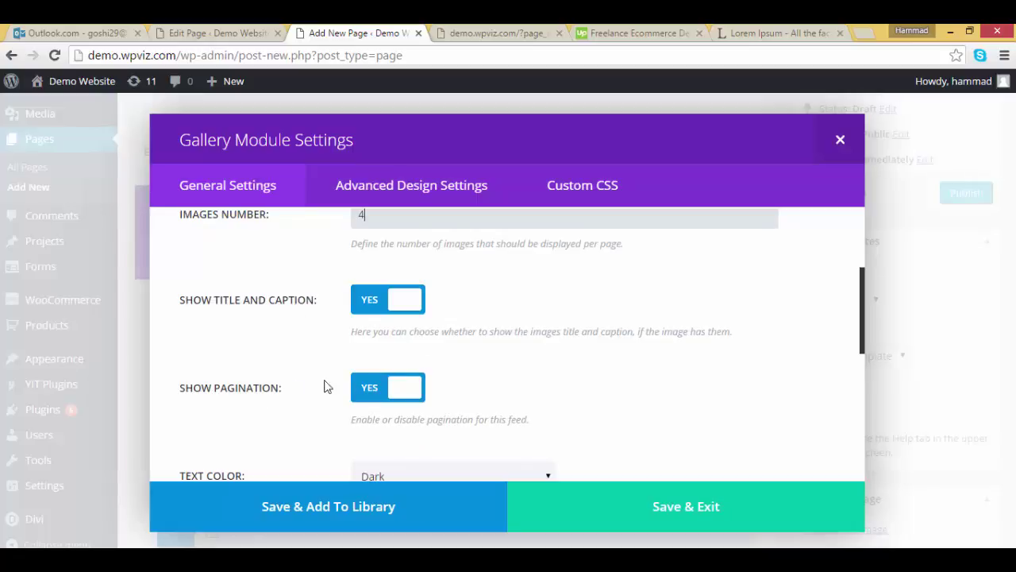
scroll(405, 369, down, 2)
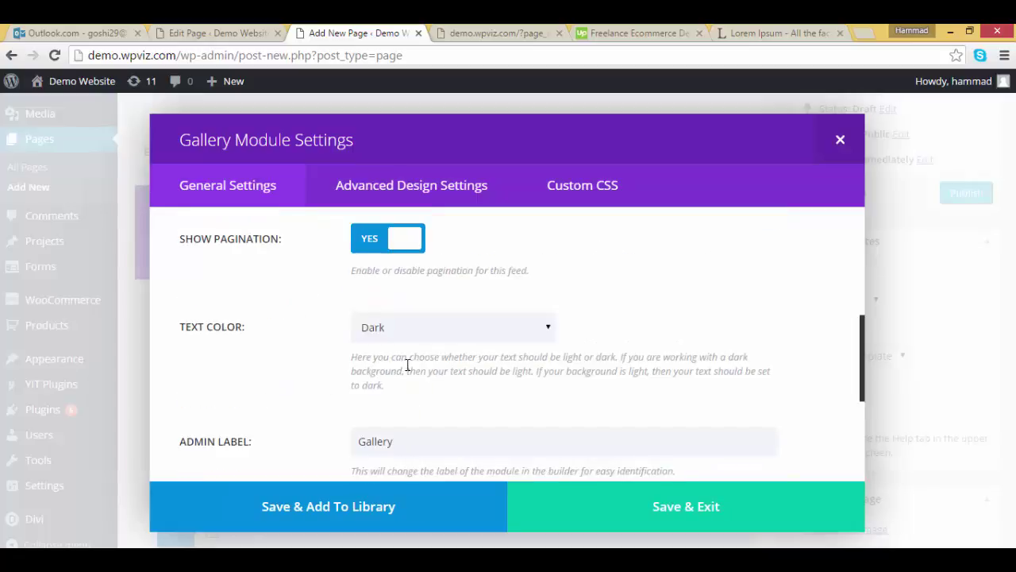
scroll(459, 378, down, 1)
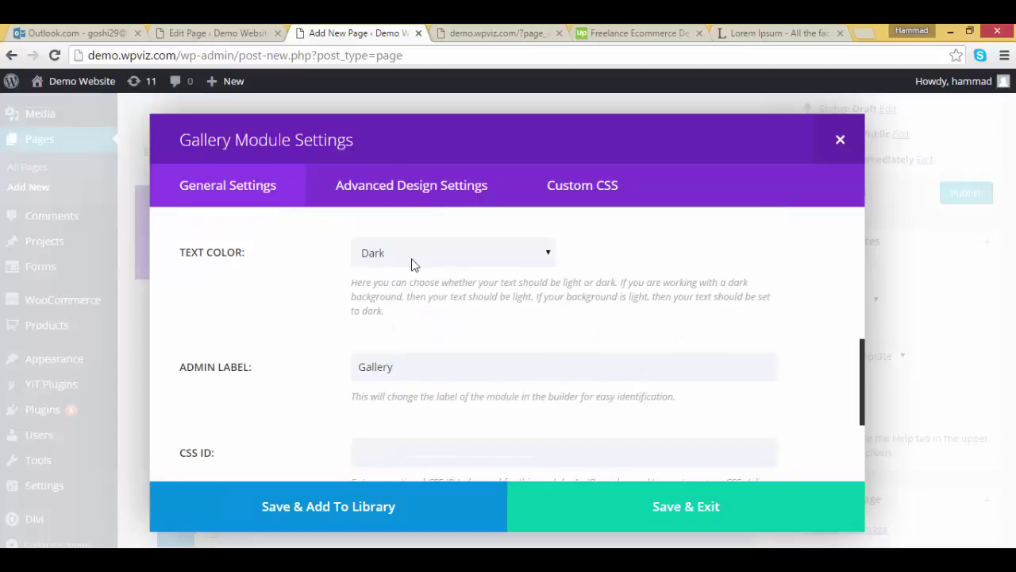
scroll(488, 377, down, 2)
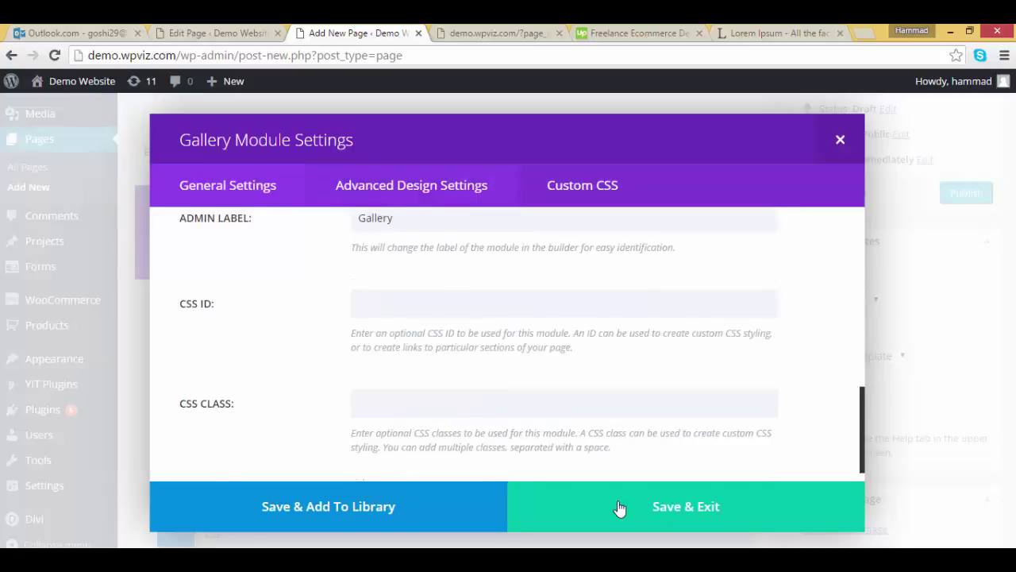
scroll(576, 336, up, 5)
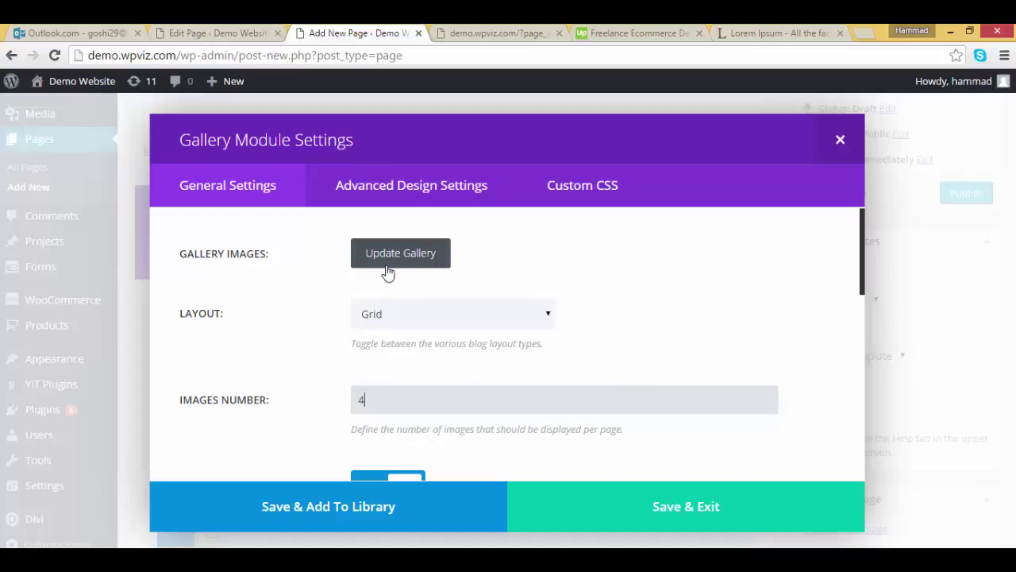
- Add the red plaid sneakers, pink-and-red heels, grey-and-black sneaker and navy sneaker shown in the demo preview to the gallery from the media library
click(467, 315)
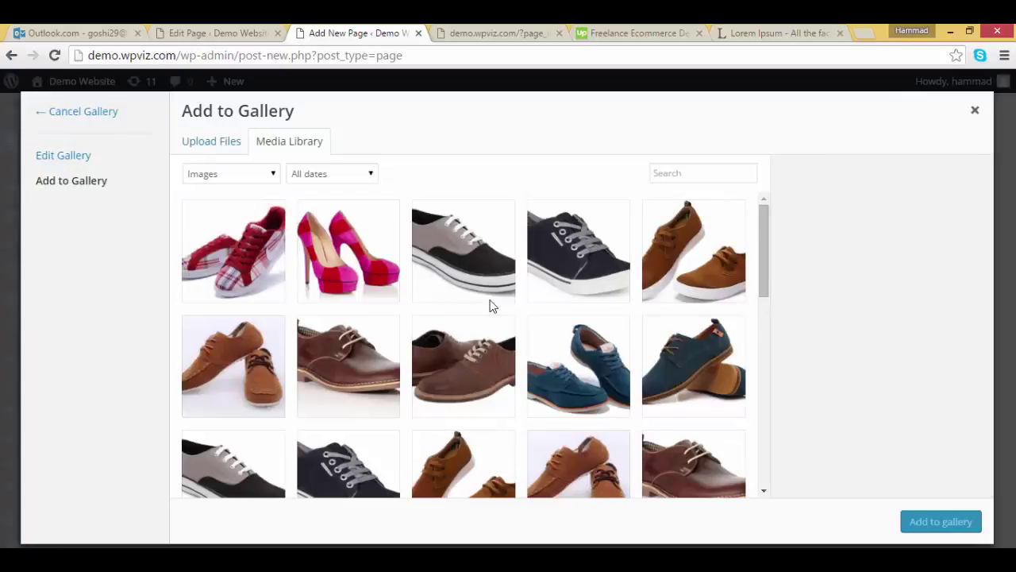
click(502, 33)
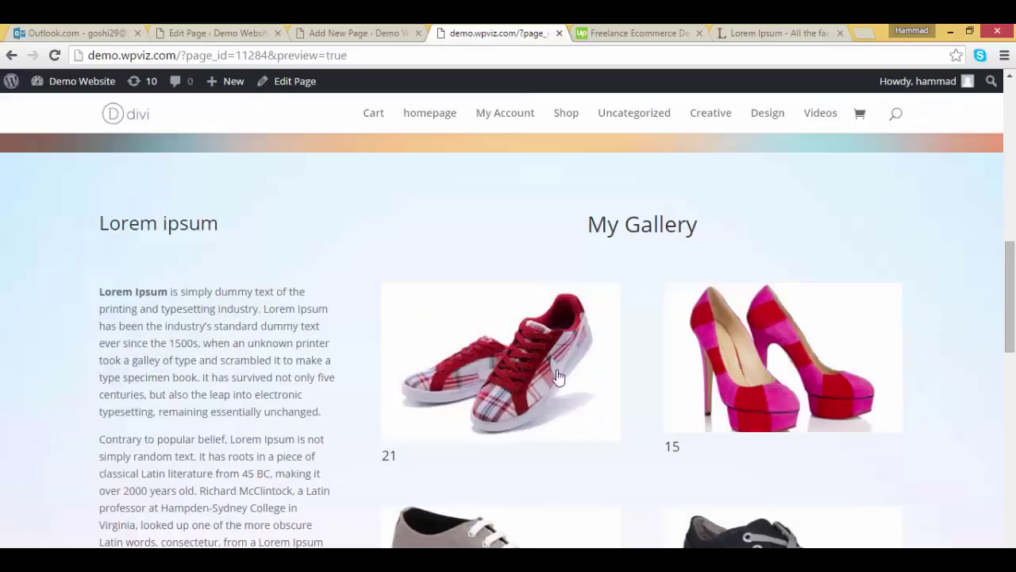
click(352, 33)
click(258, 271)
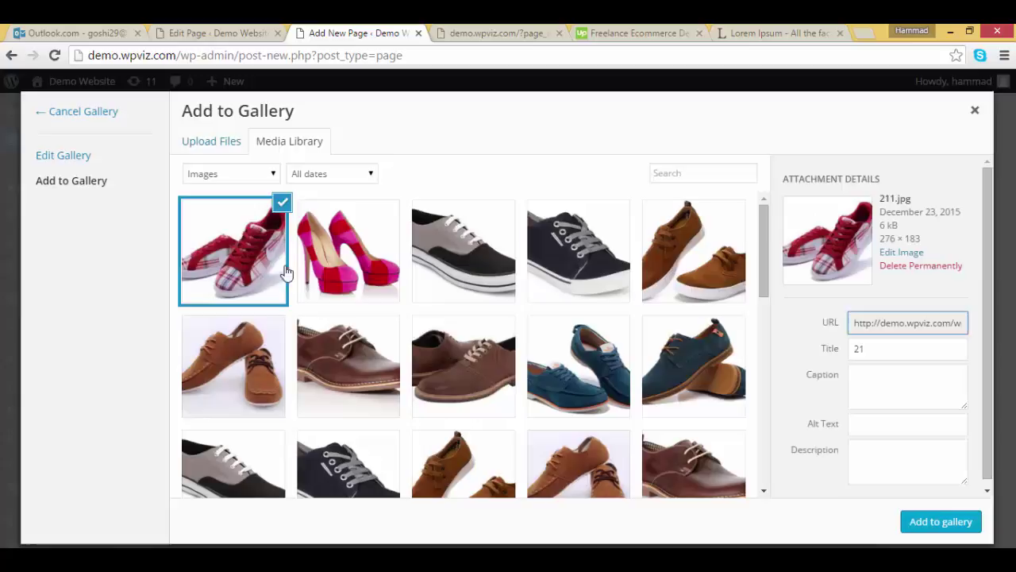
click(342, 272)
click(433, 269)
click(569, 273)
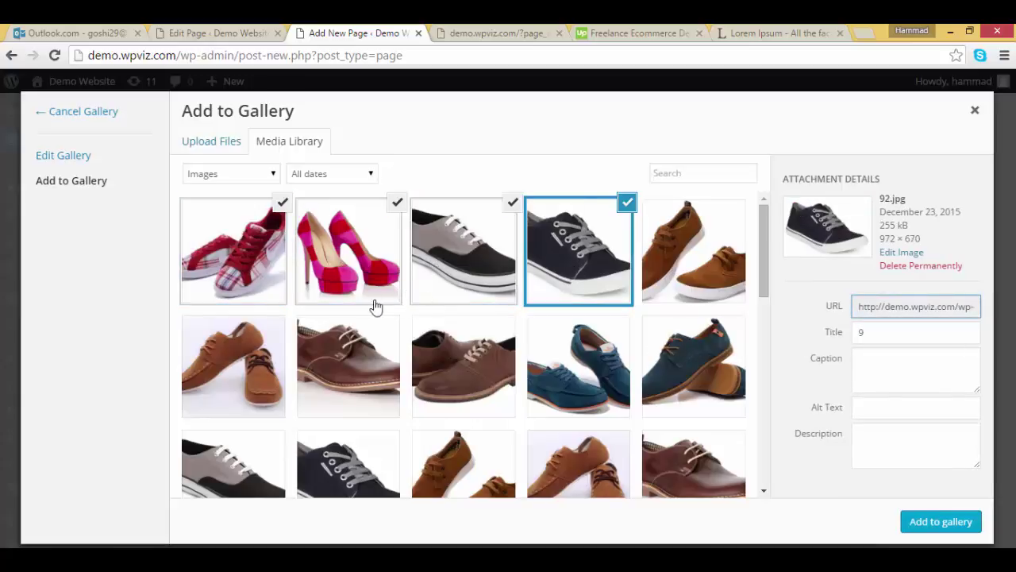
click(914, 521)
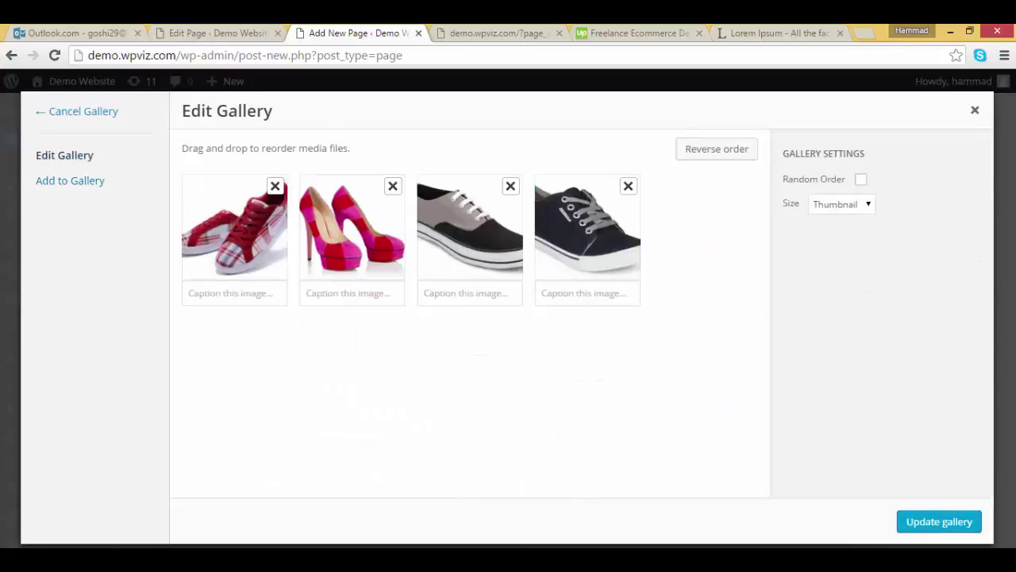
click(945, 490)
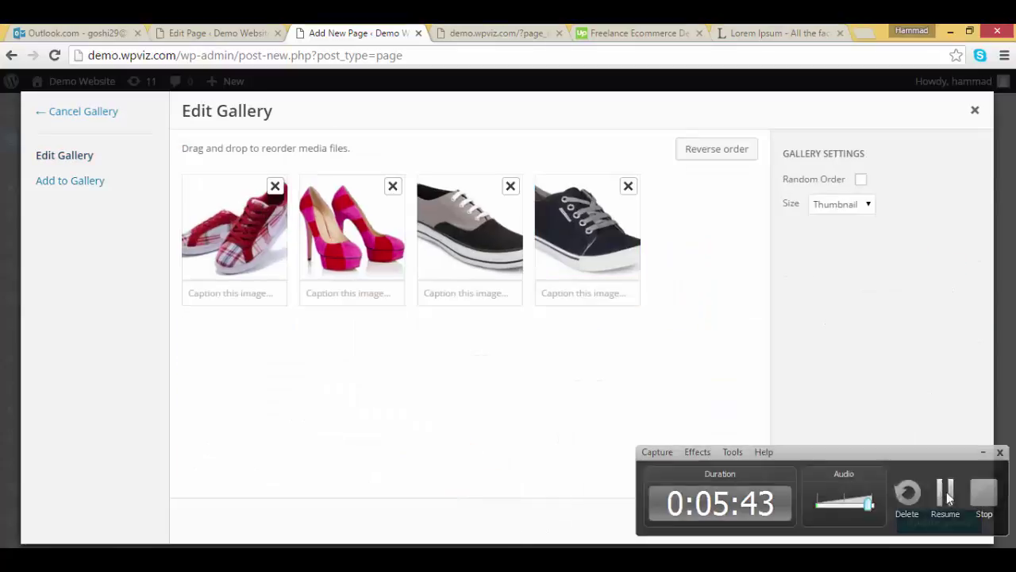
click(946, 491)
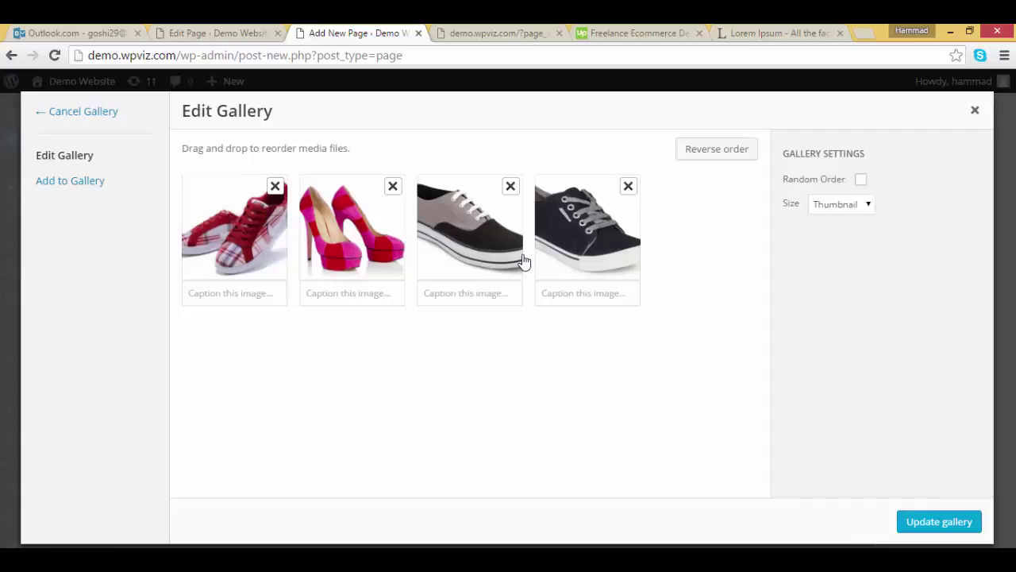
- Set the gallery's image size to Medium and update the gallery
key(alt+Down)
key(Down)
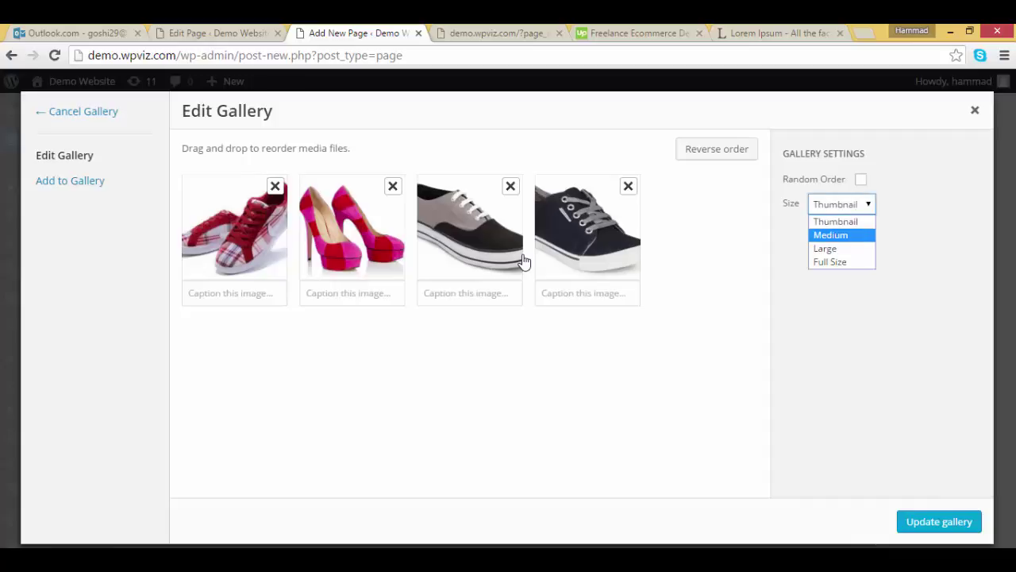
key(Return)
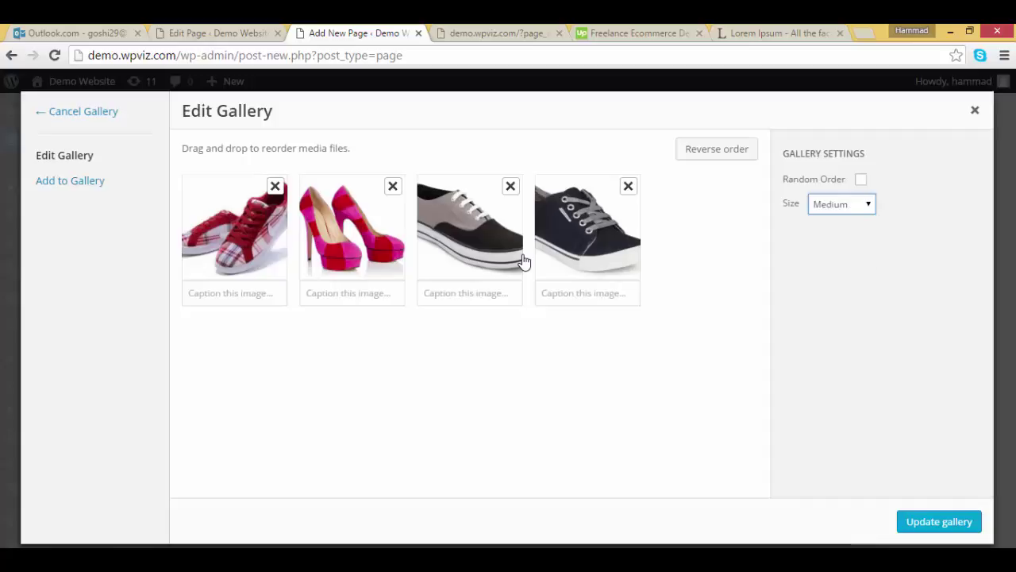
key(Tab)
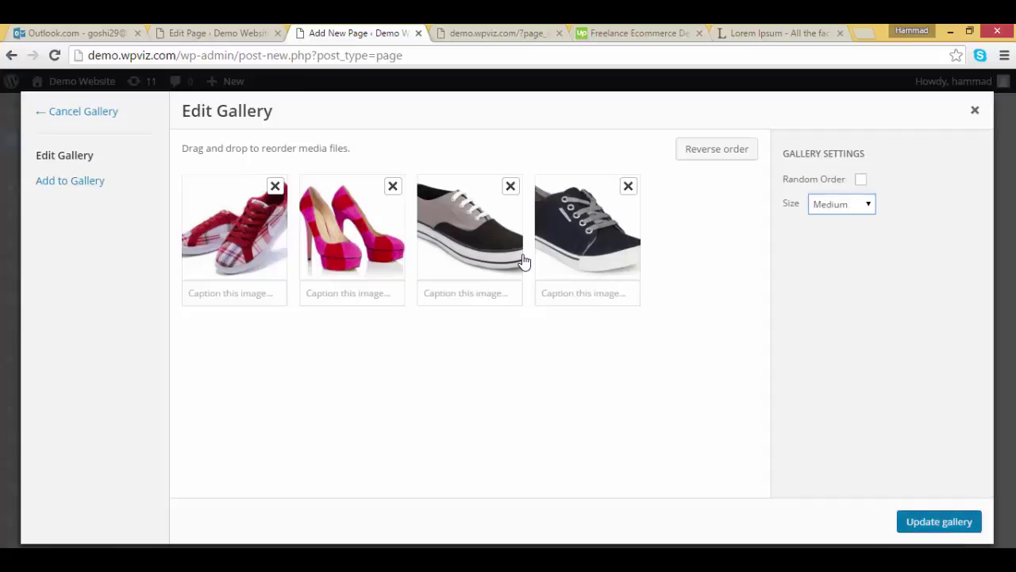
key(Return)
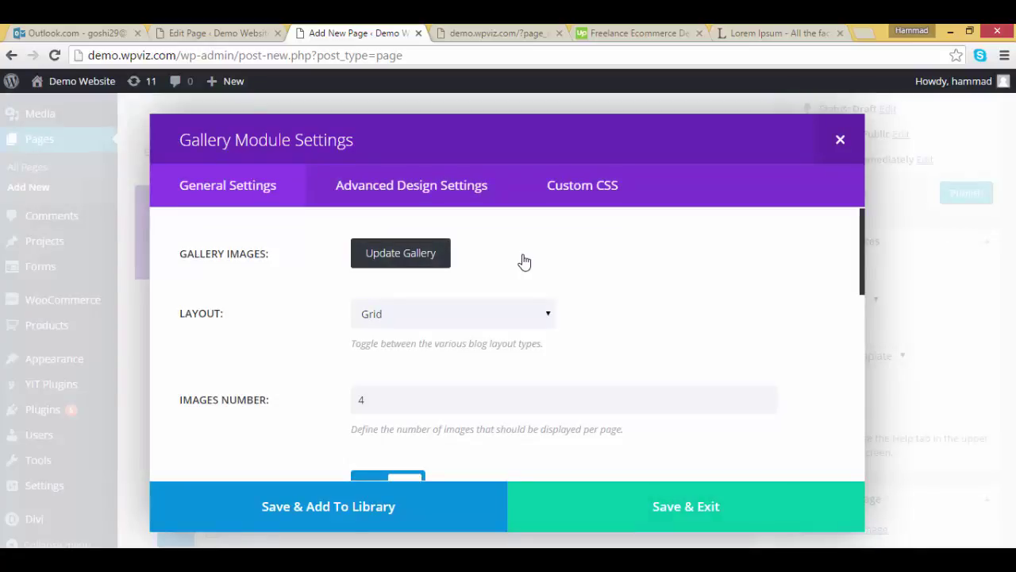
- Save the Gallery module settings and preview the new page
scroll(524, 261, down, 4)
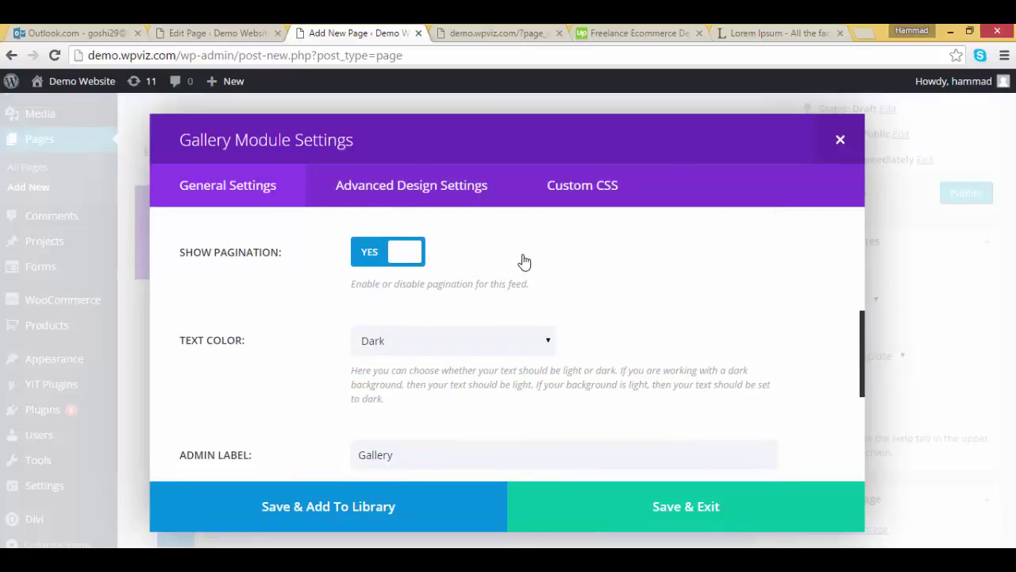
key(Escape)
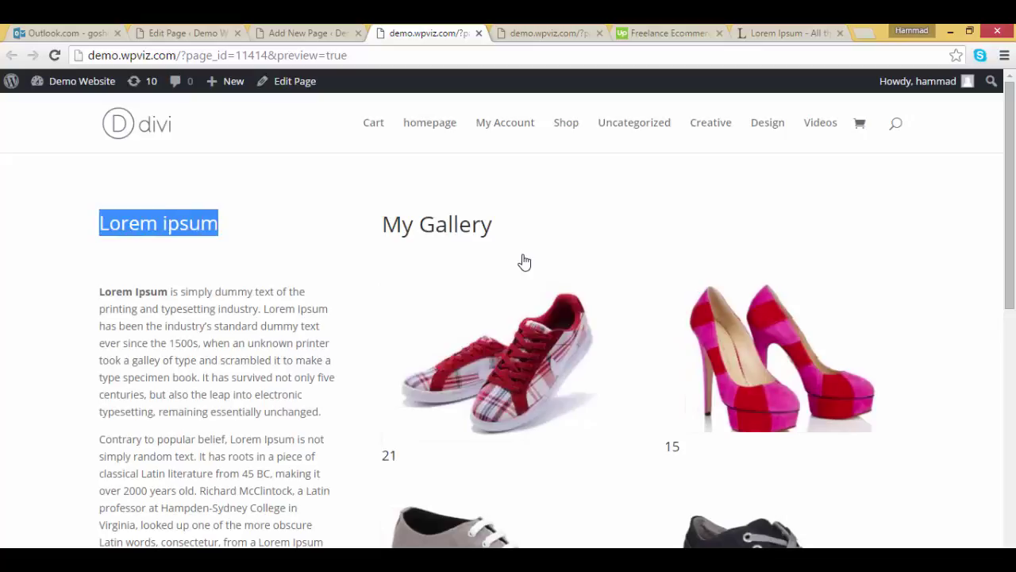
- Examine the new page's preview, checking the Lorem ipsum and My Gallery headings, the body text and the gallery images
scroll(524, 262, down, 1)
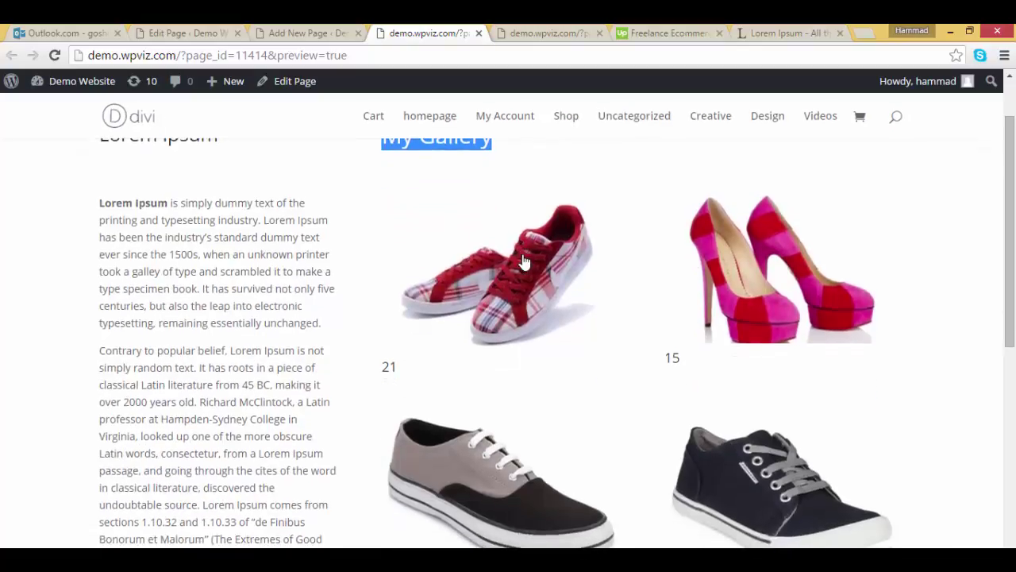
scroll(524, 262, down, 2)
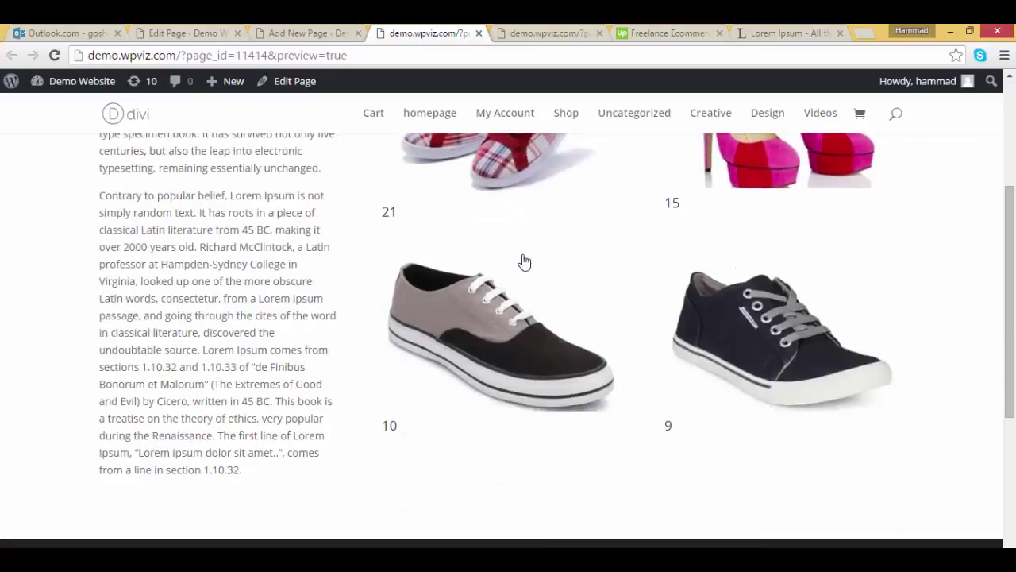
scroll(524, 262, up, 2)
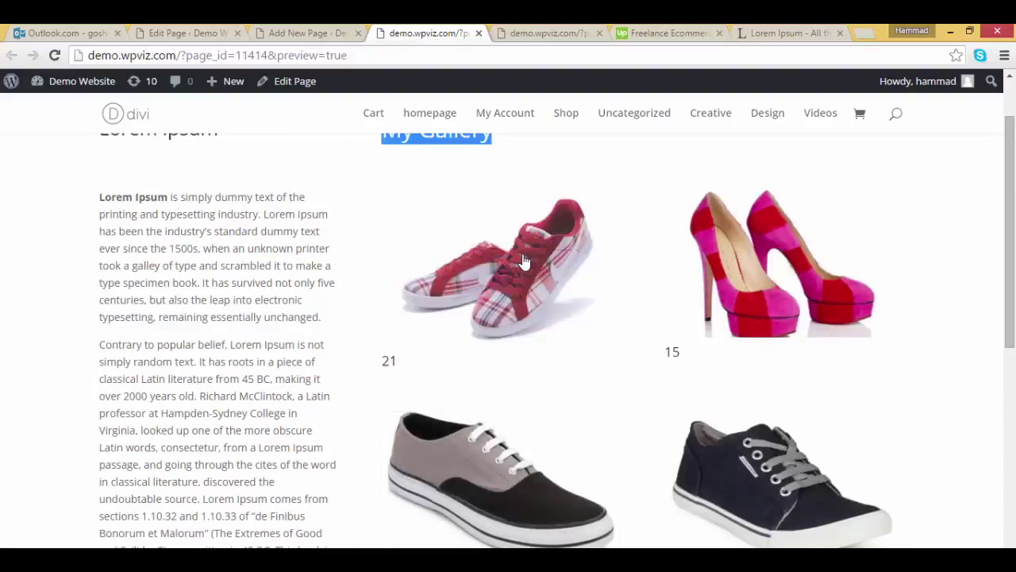
scroll(525, 262, up, 1)
scroll(524, 262, down, 1)
scroll(524, 262, up, 1)
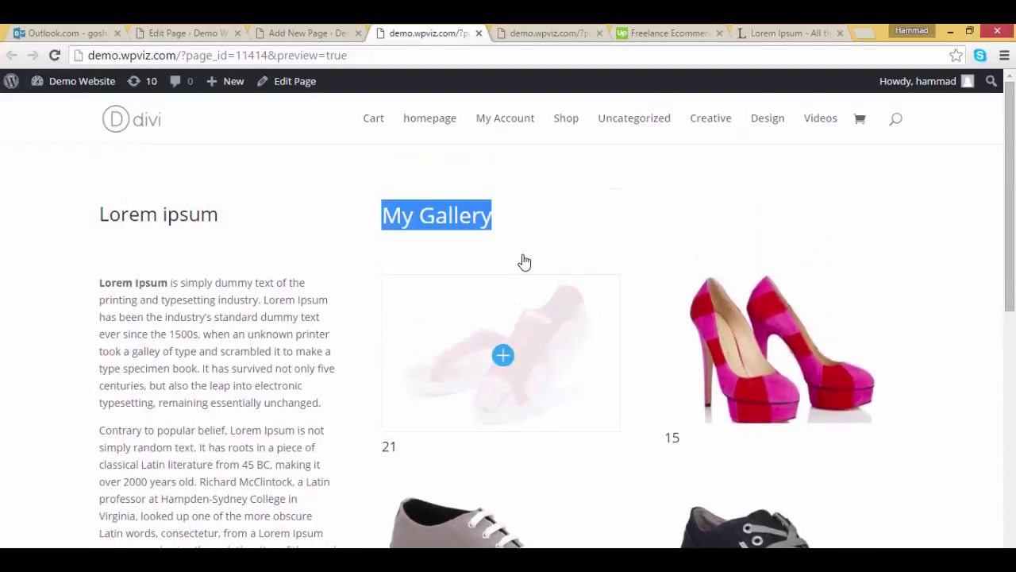
scroll(524, 262, up, 1)
click(525, 262)
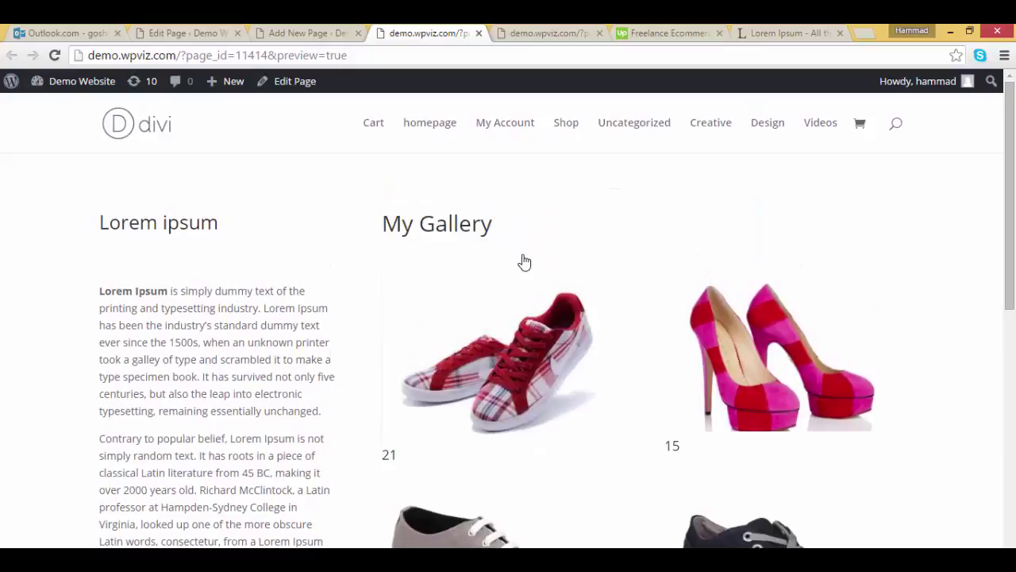
drag(99, 222, 201, 222)
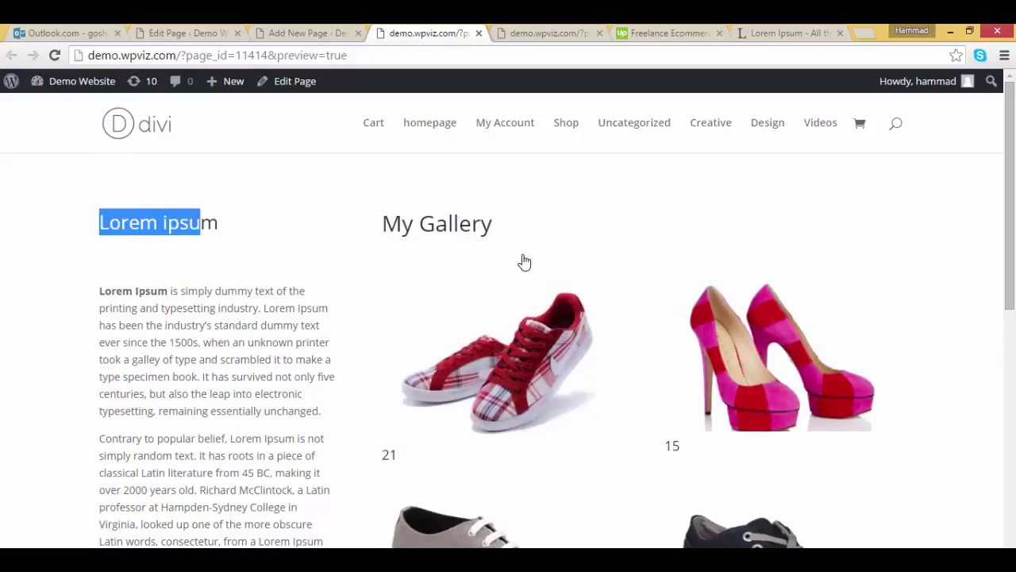
drag(382, 223, 471, 223)
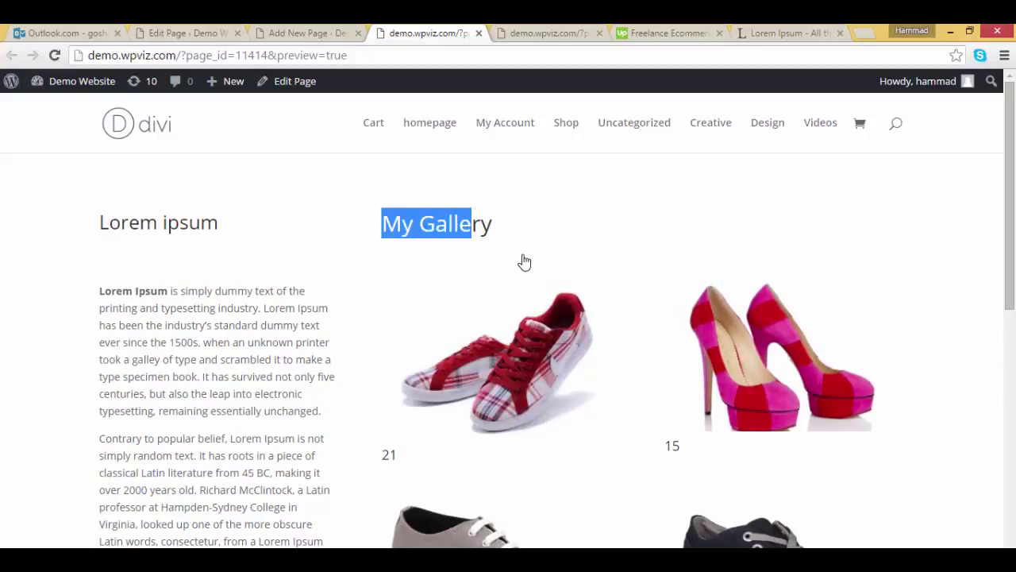
drag(199, 290, 302, 524)
click(524, 261)
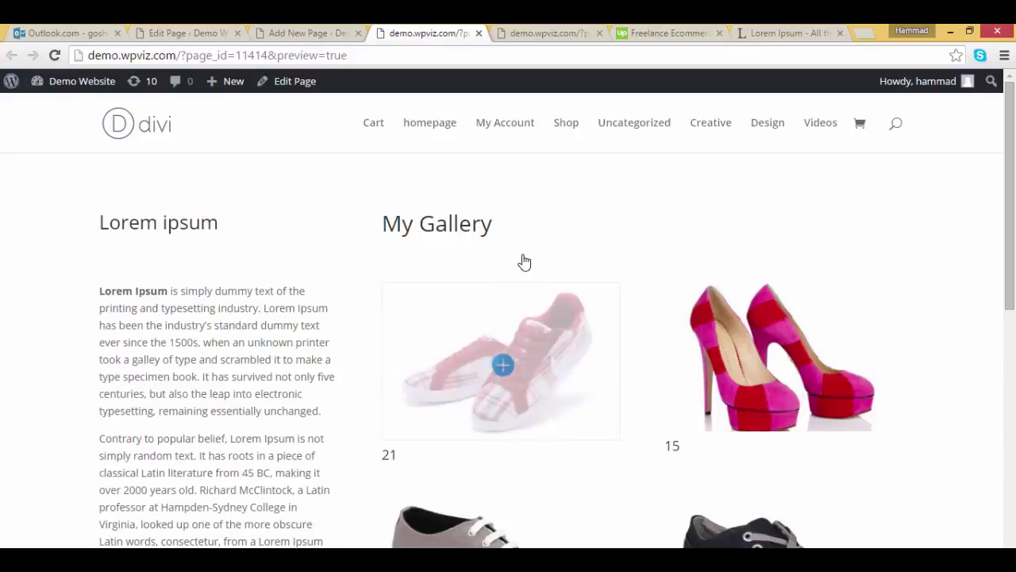
scroll(524, 261, down, 2)
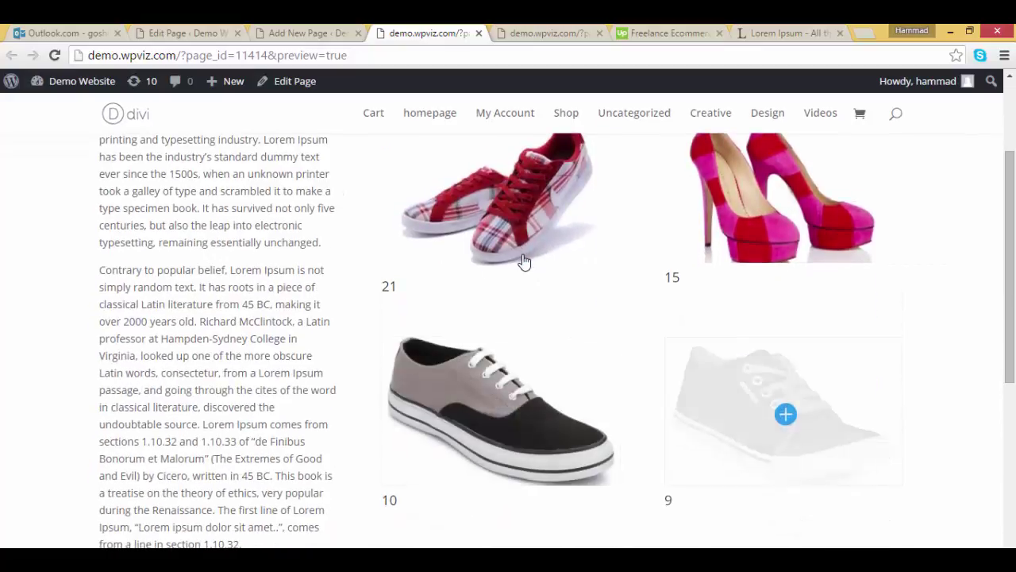
scroll(524, 261, up, 1)
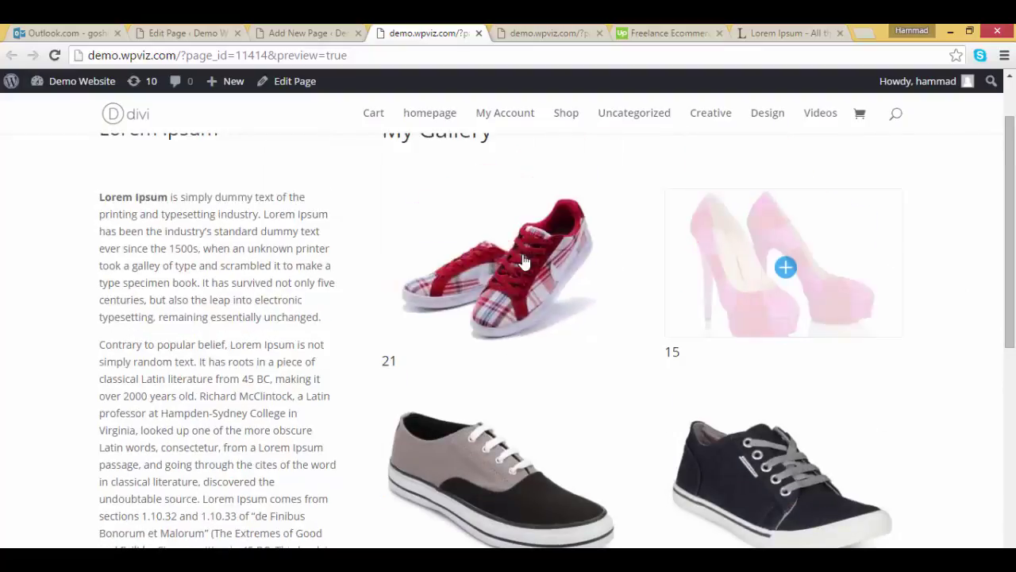
- Compare the new page with the demo preview's section, including its heading, gallery grid and background
key(ctrl+Tab)
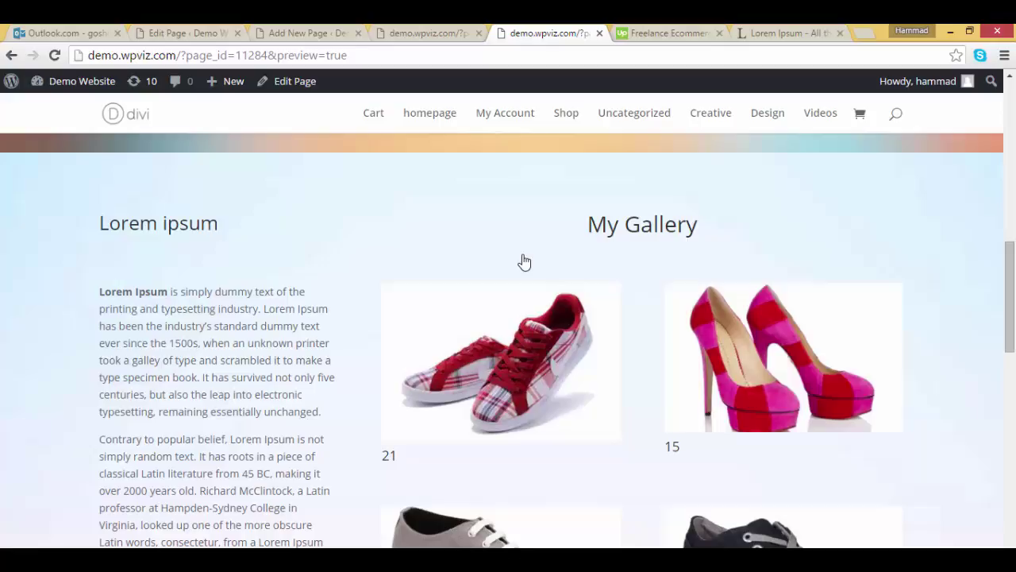
triple_click(159, 223)
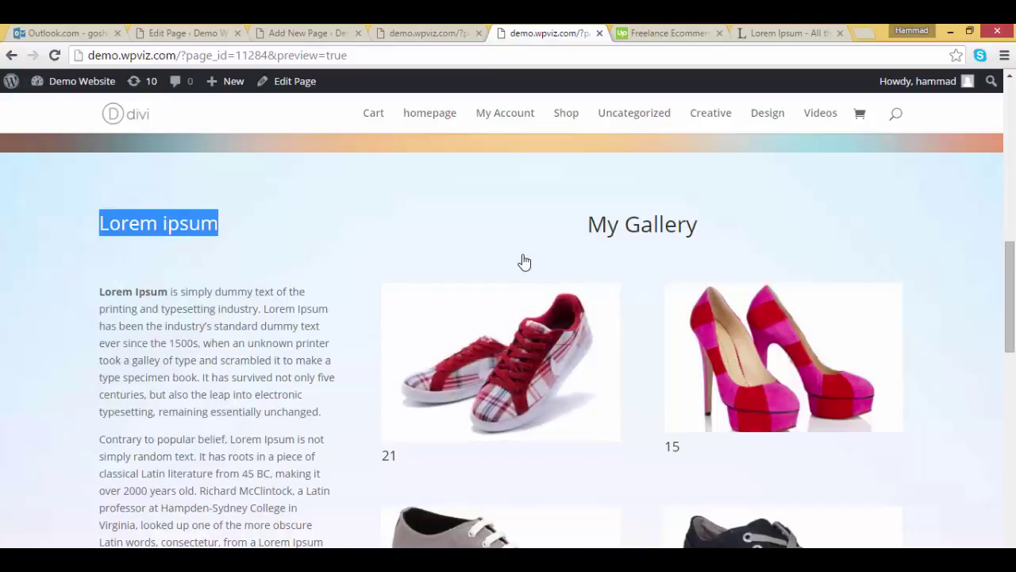
scroll(524, 262, down, 2)
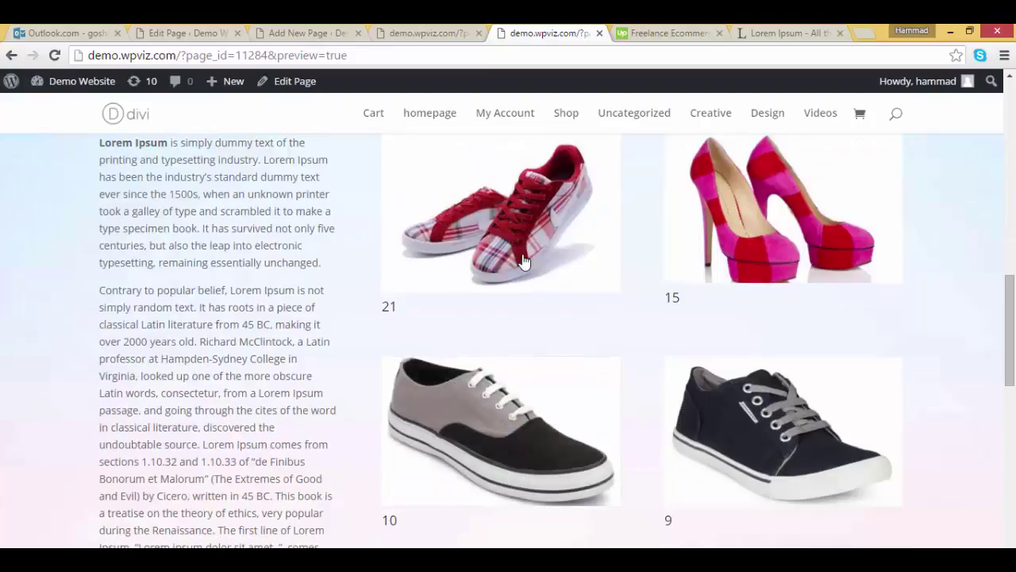
- Return to the page being edited and open the background image selection in the section's settings
key(ctrl+3)
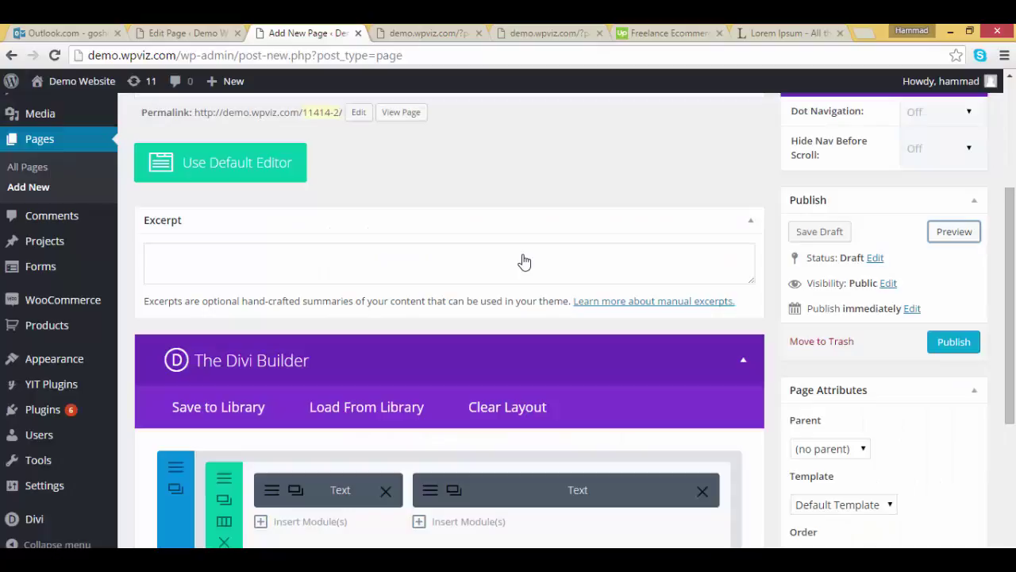
scroll(524, 262, down, 4)
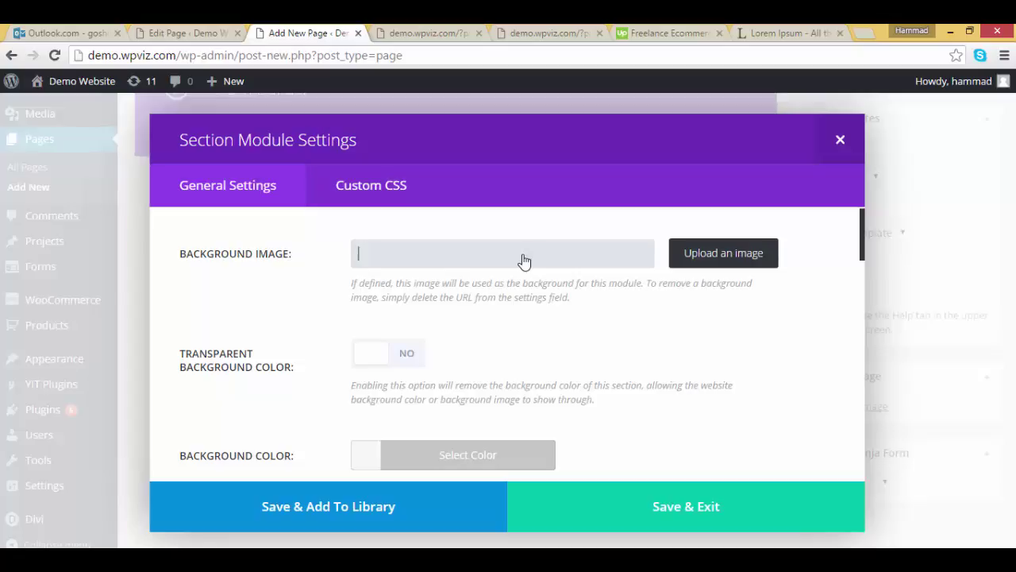
scroll(524, 261, down, 3)
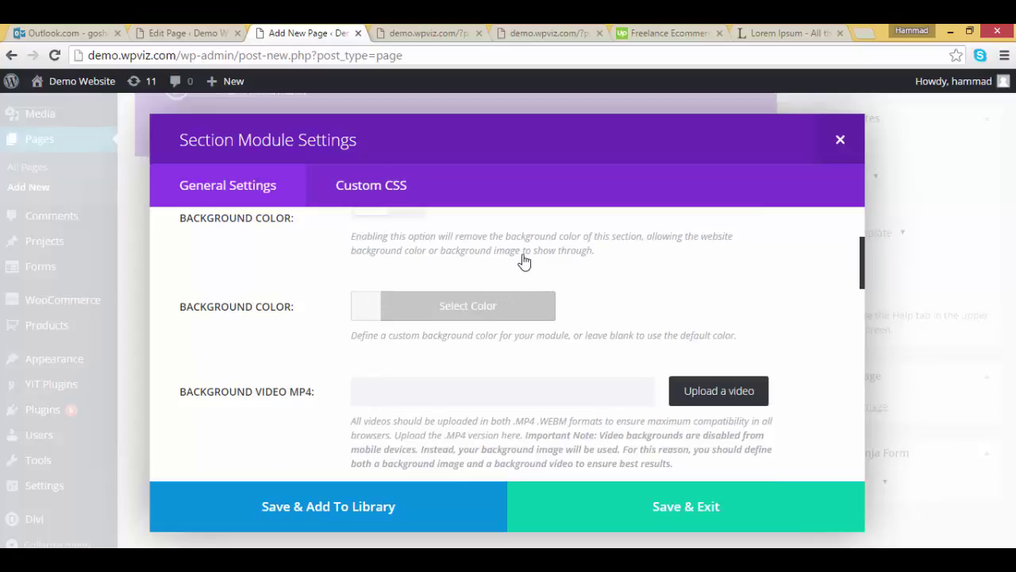
scroll(524, 261, up, 3)
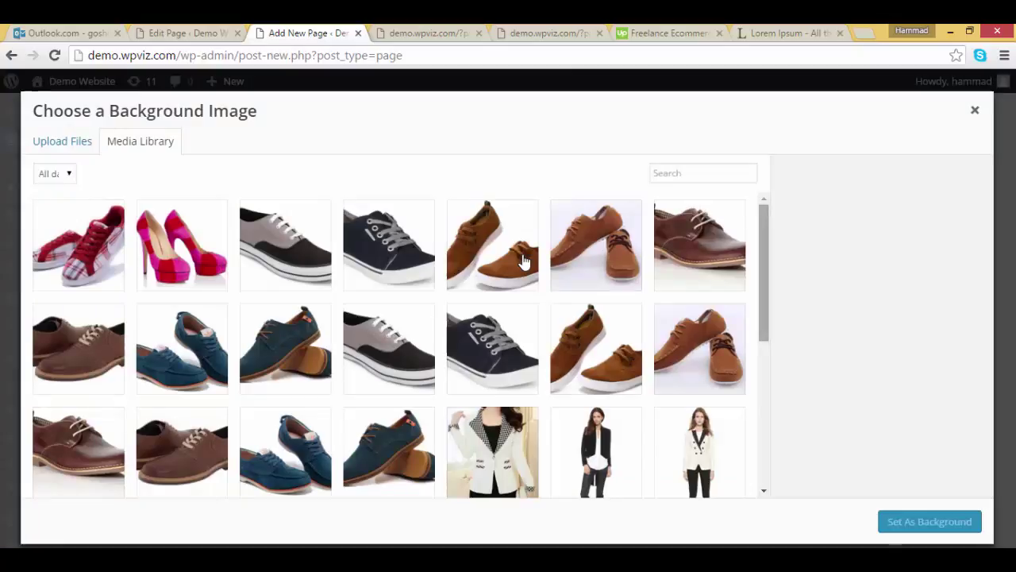
- Set bg6b.jpg from the media library as the section's background image and save the section settings
scroll(524, 262, down, 3)
scroll(524, 261, down, 10)
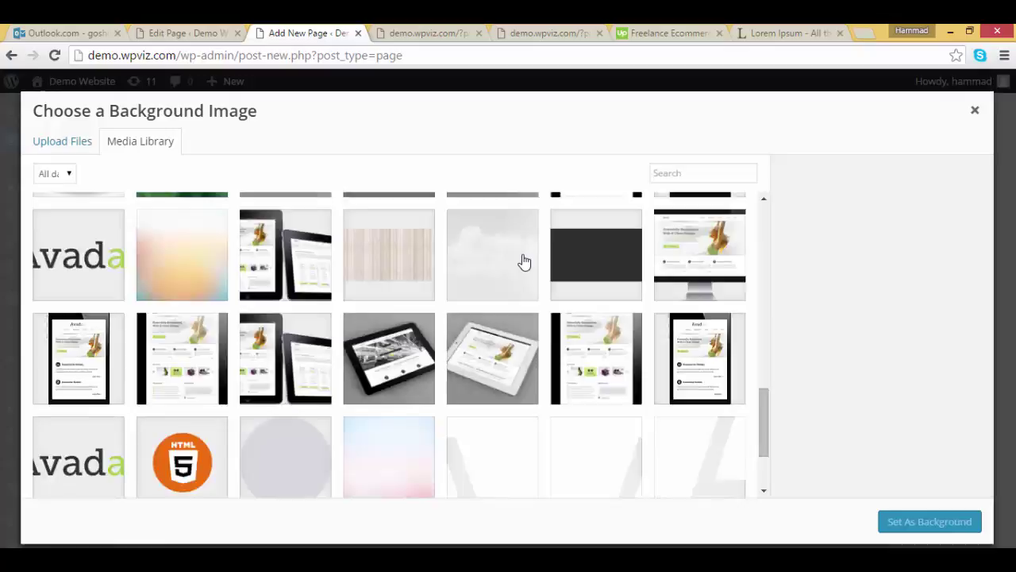
scroll(524, 261, down, 5)
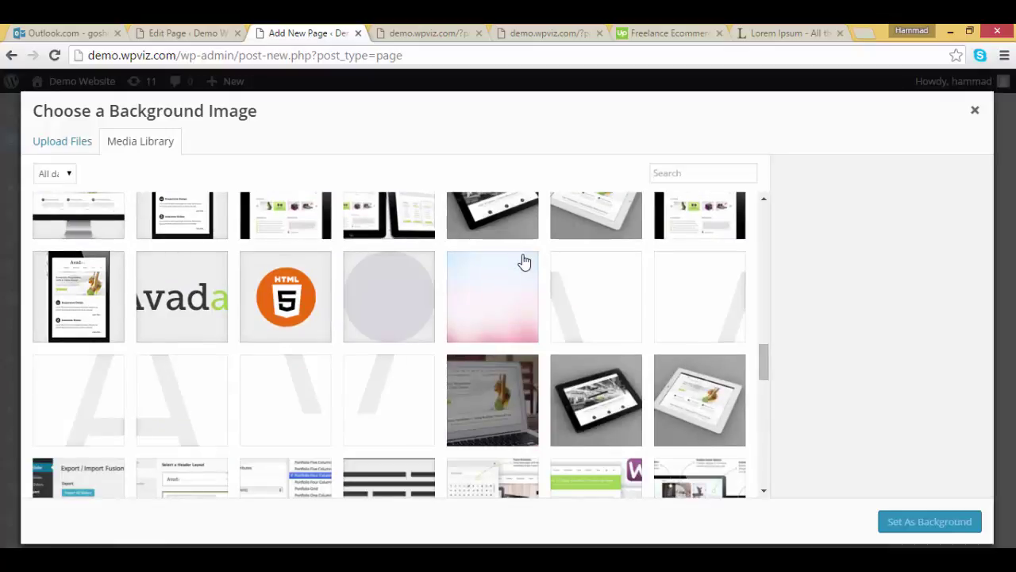
click(524, 261)
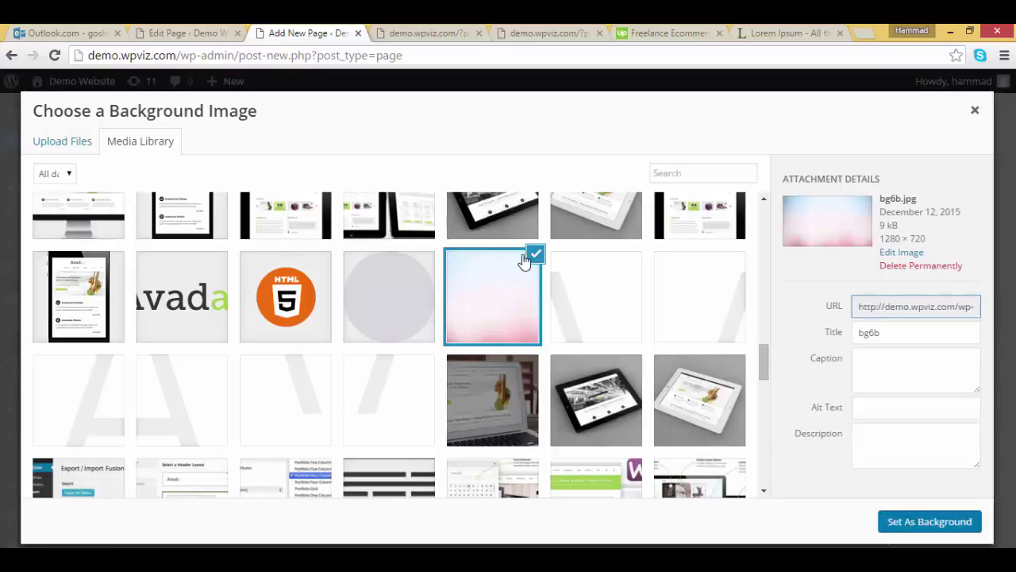
key(Return)
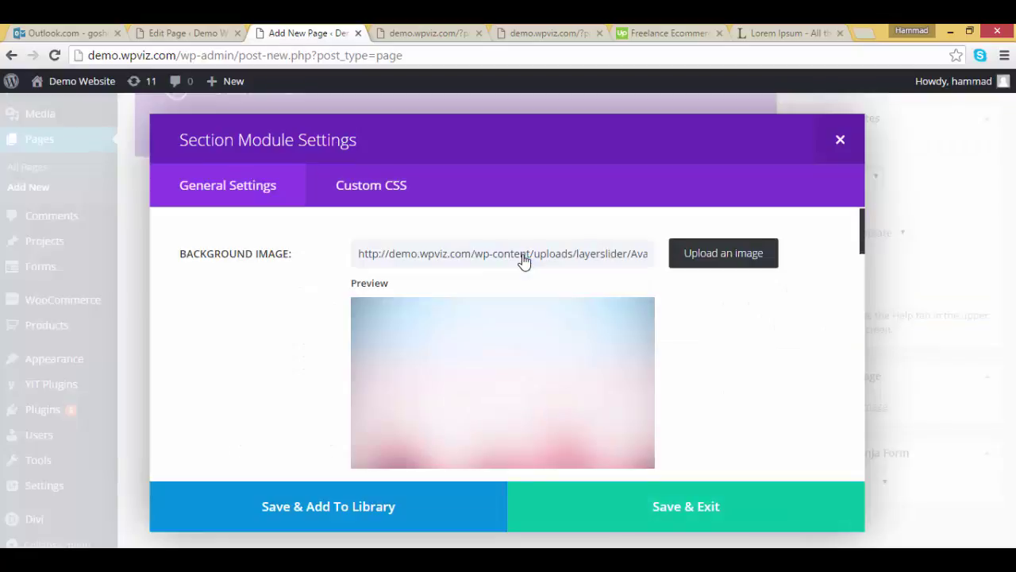
key(Escape)
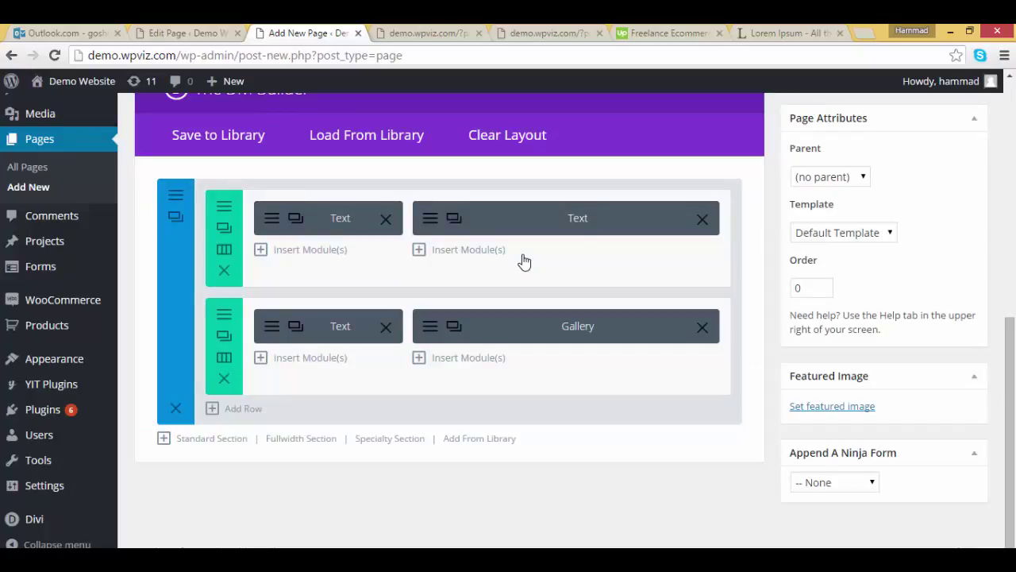
- Preview the page with its new section background and examine the Lorem ipsum heading
scroll(524, 261, up, 5)
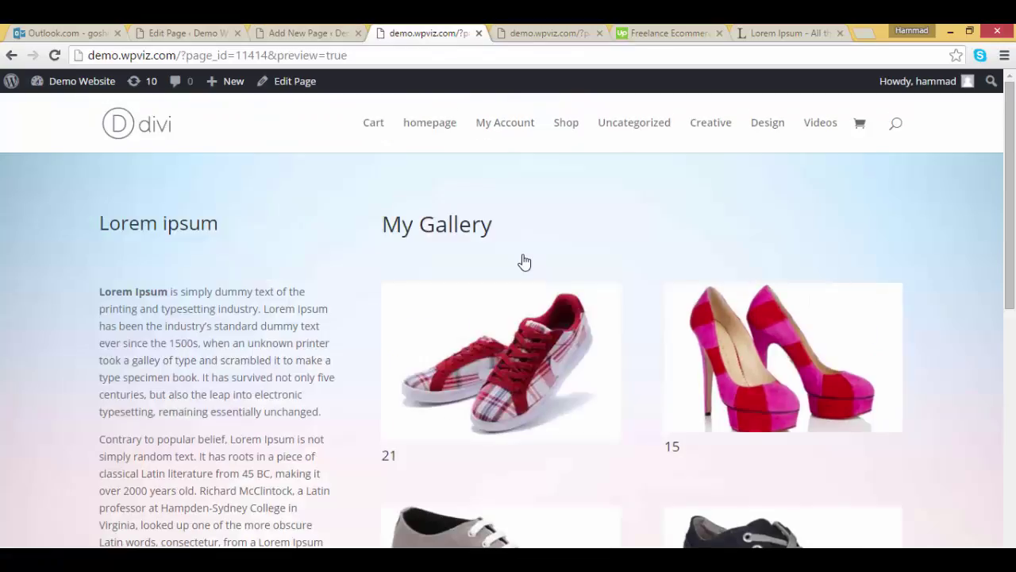
key(shift+Right)
key(shift+Right)
key(shift+Right)
key(shift+Right)
key(shift+Right)
key(shift+Right)
key(shift+Right)
key(shift+Right)
key(shift+Right)
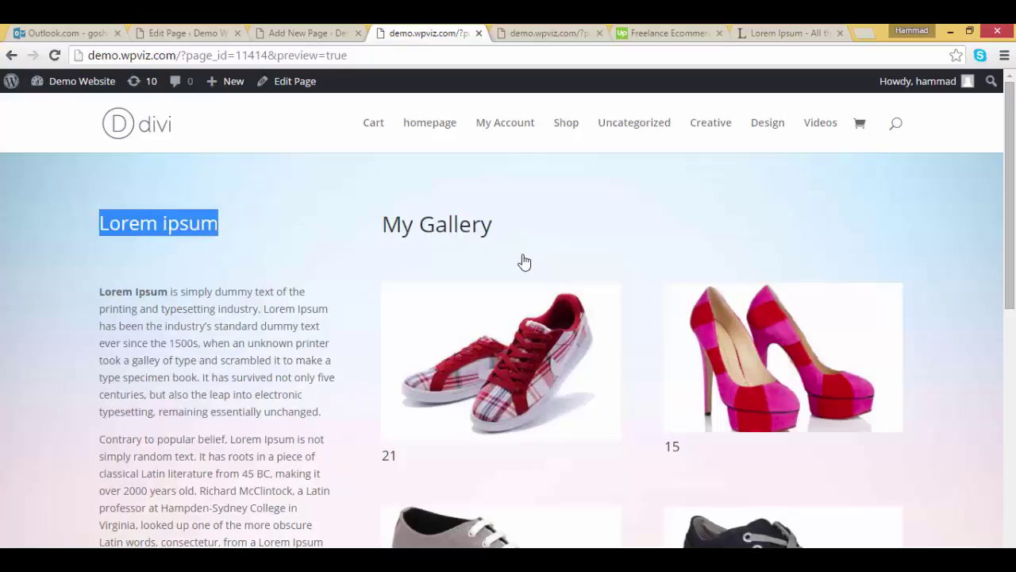
- Enlarge the pink-and-red heels image in the previewed gallery, browse the enlarged images and close the viewer
scroll(524, 262, down, 1)
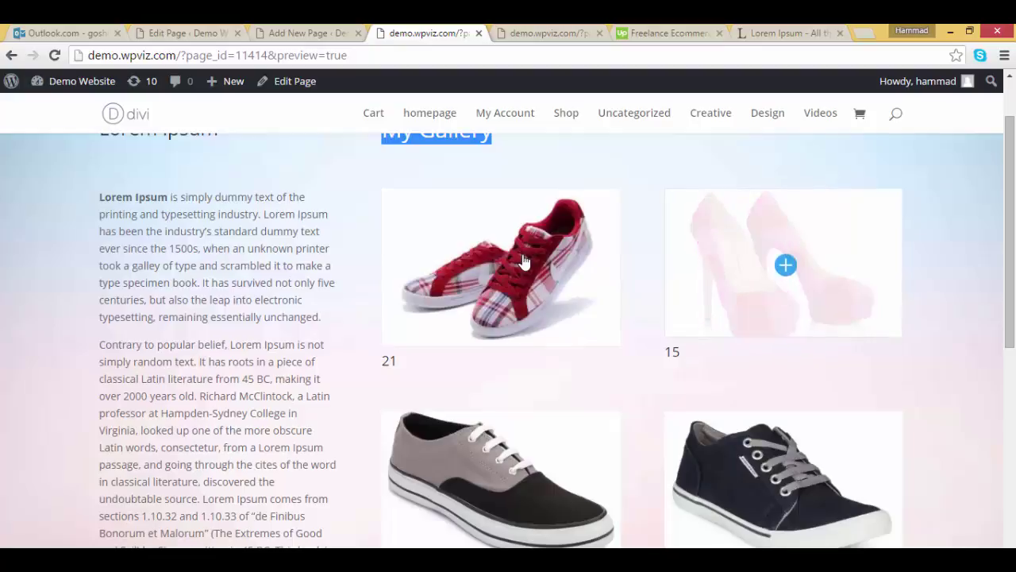
click(524, 262)
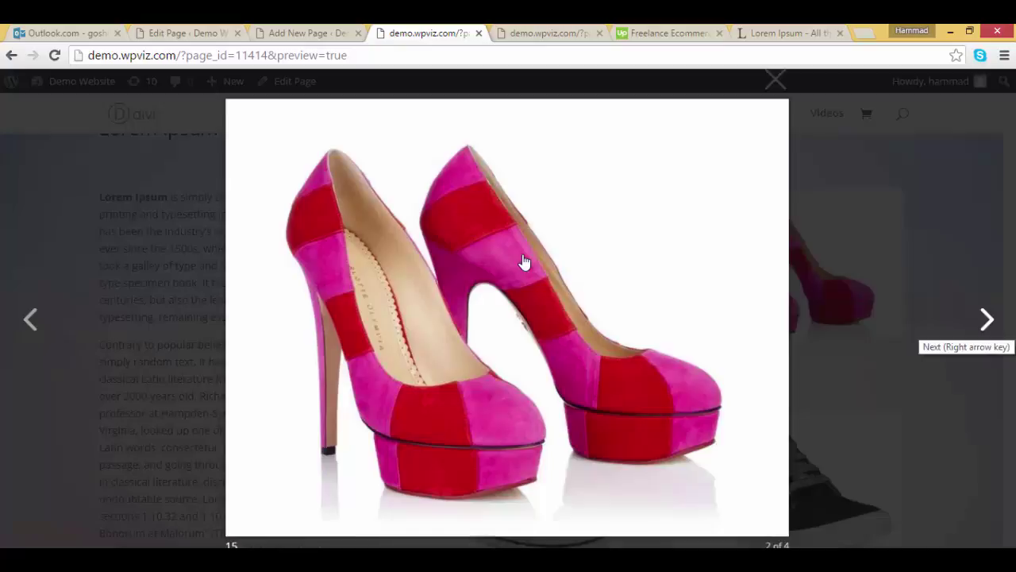
click(524, 262)
click(524, 262)
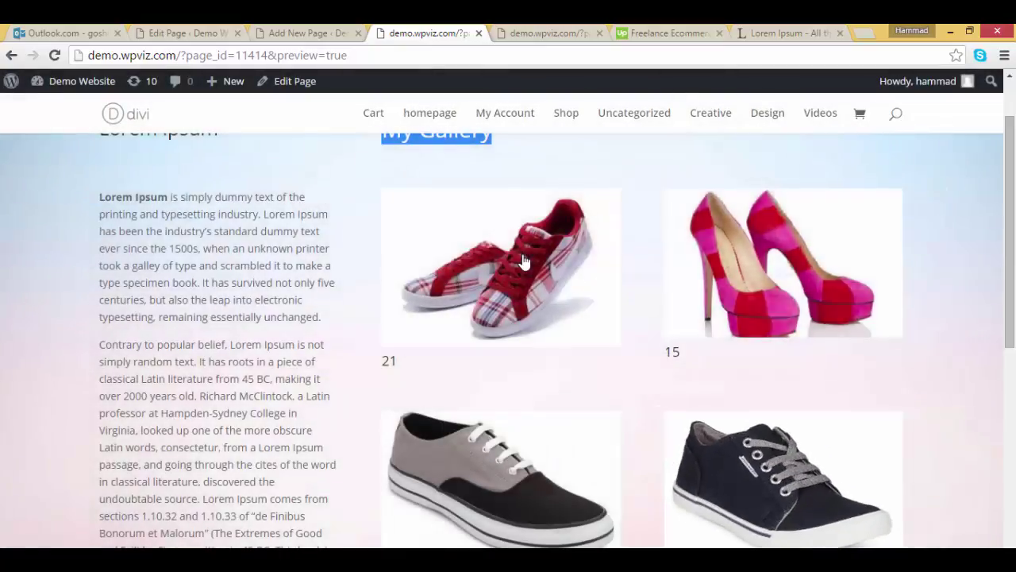
- Review the finished page preview, checking the gallery images, the background and the My Gallery heading
scroll(524, 262, down, 3)
scroll(524, 262, up, 2)
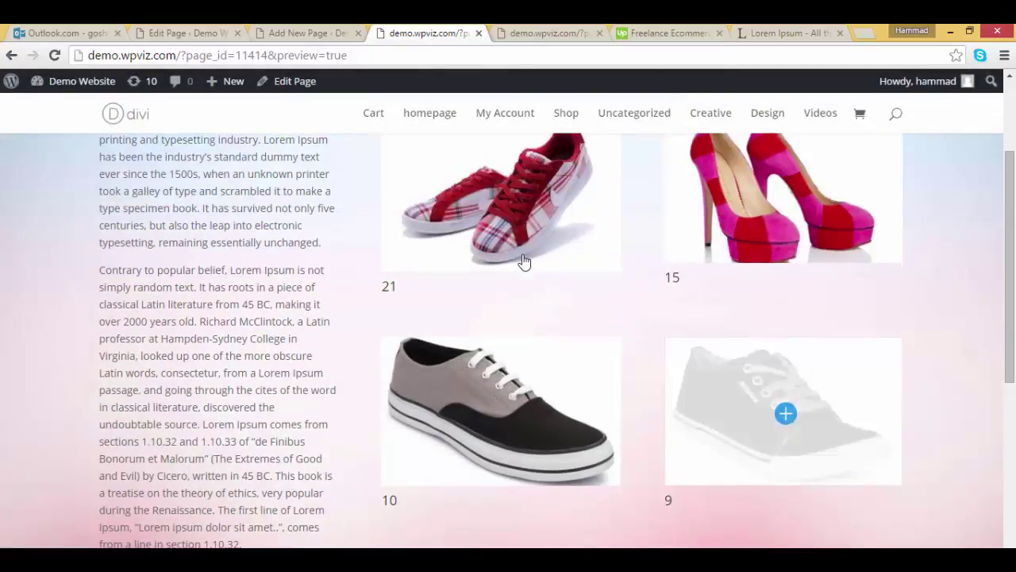
scroll(524, 262, up, 1)
scroll(524, 262, up, 1)
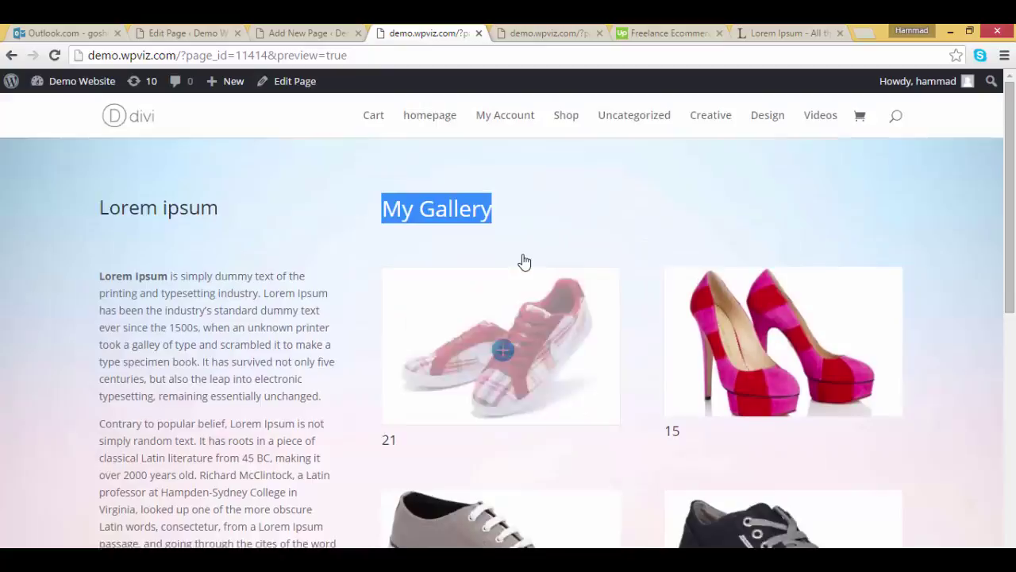
click(524, 262)
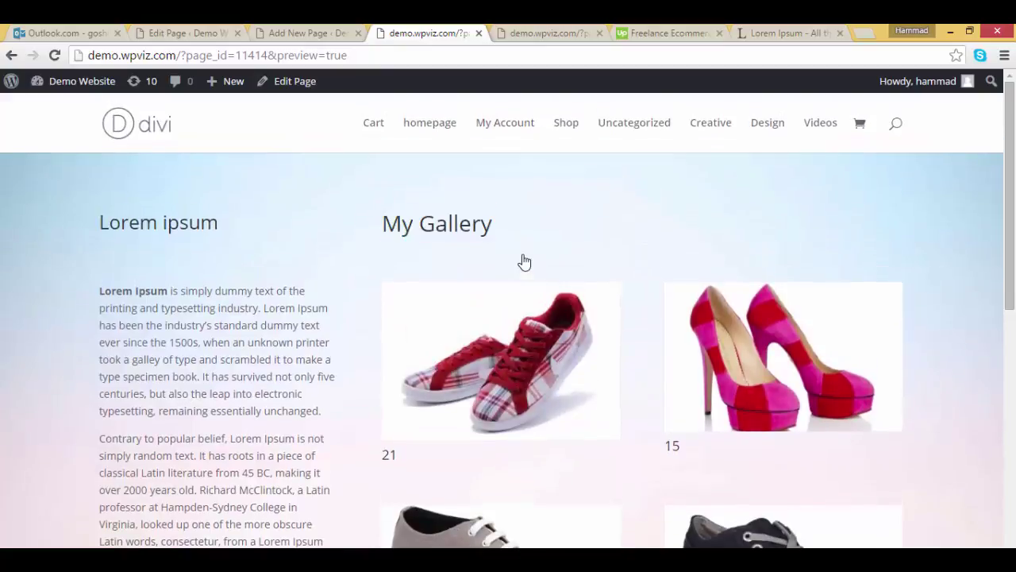
key(shift+Right)
key(shift+Right)
key(shift+Right)
key(shift+Right)
key(shift+Right)
key(shift+Right)
key(shift+Right)
key(shift+Right)
key(shift+Right)
key(shift+Right)
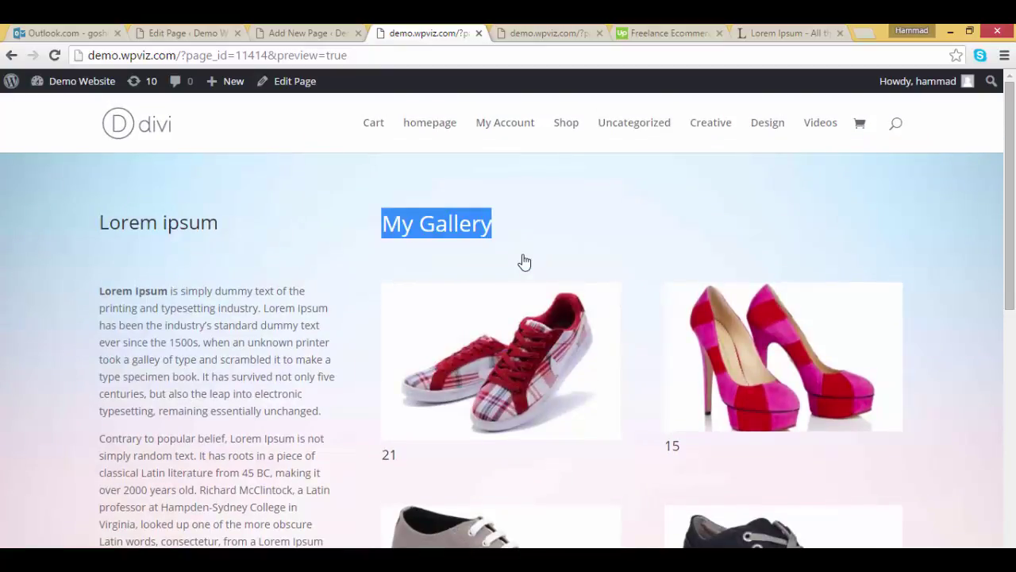
click(524, 262)
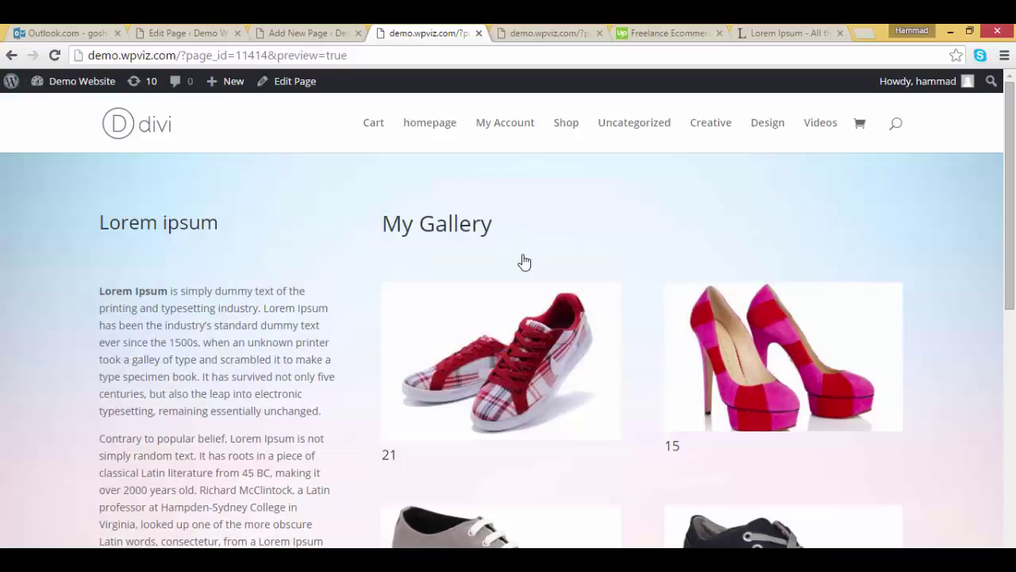